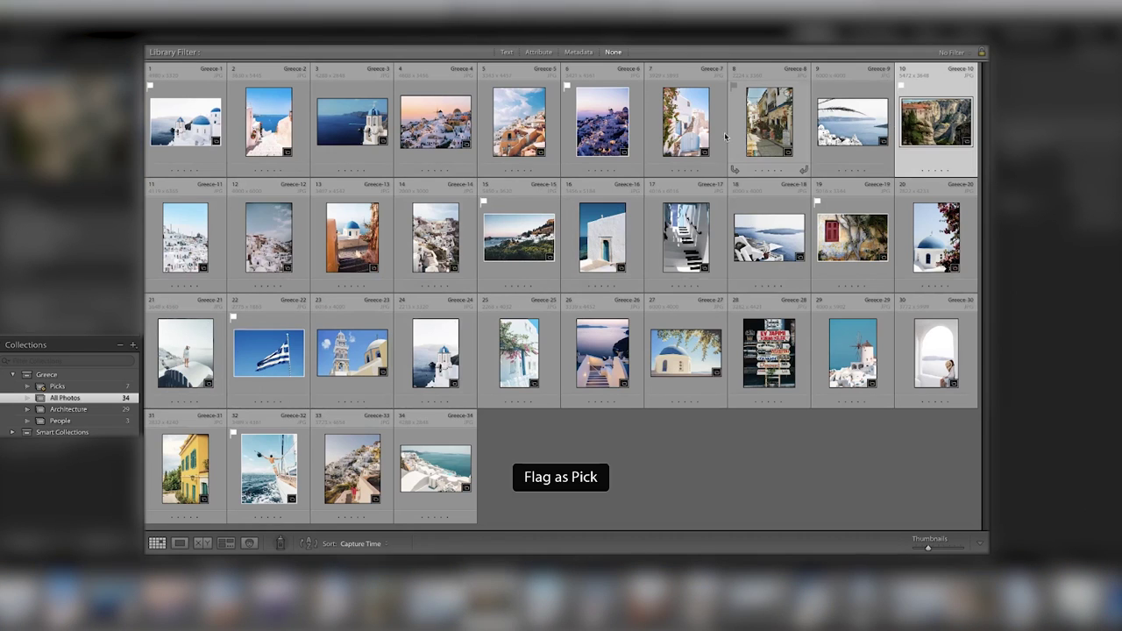
Step: View the Picks, Architecture and People collections in the Greece collection set
left_click(58, 387)
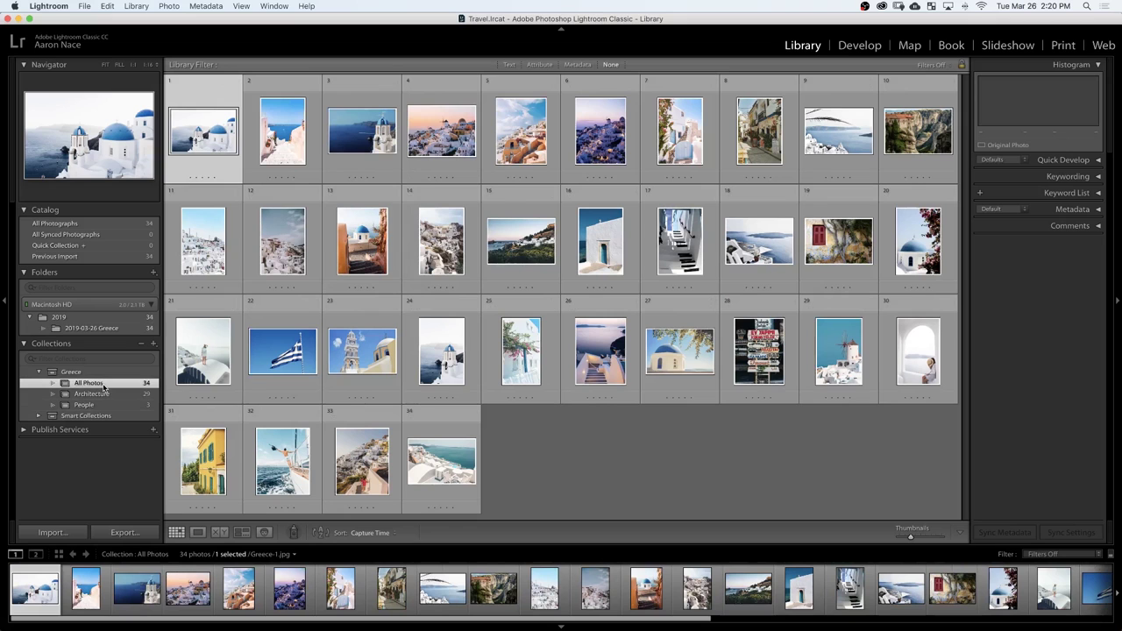
left_click(133, 395)
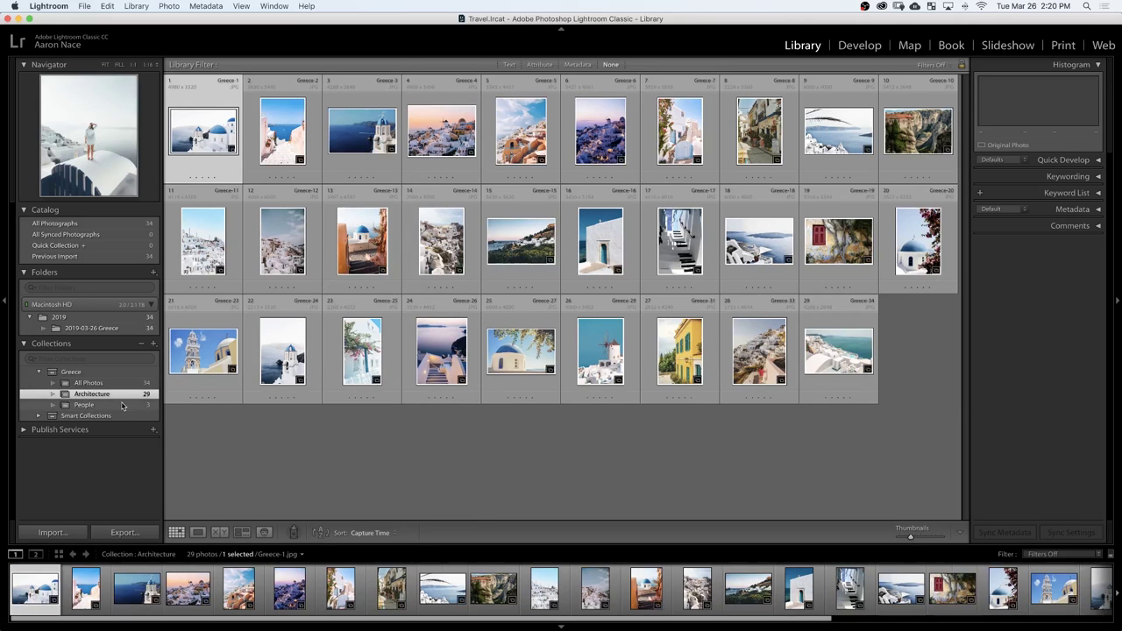
left_click(105, 406)
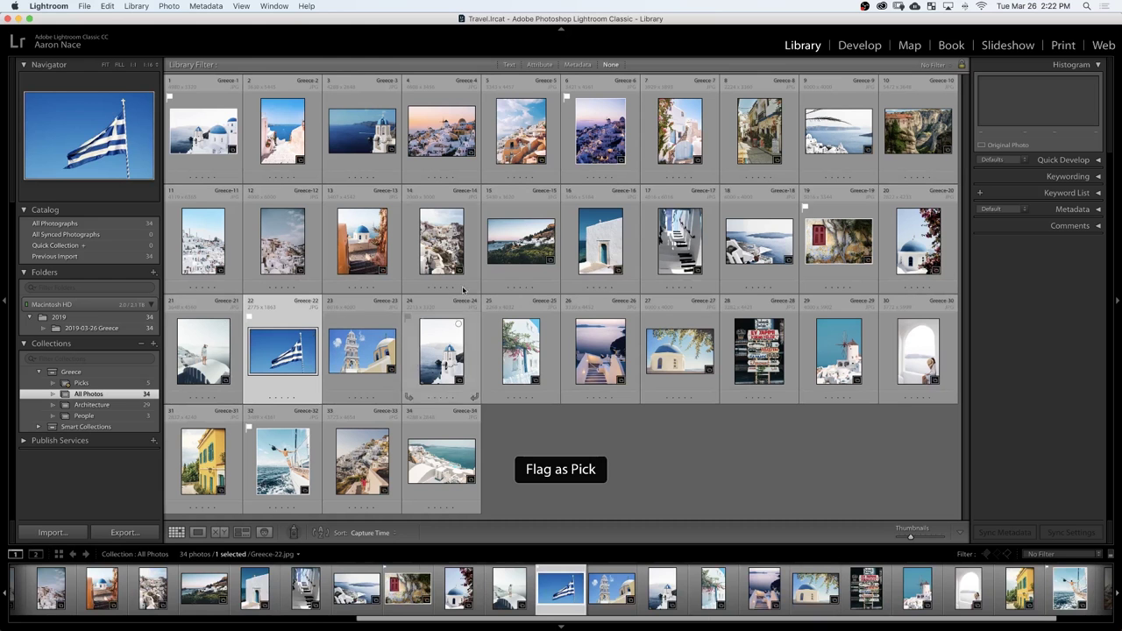
Step: Flag the Greece-15 and Greece-10 photos as picks, and display the Picks collection
left_click(521, 239)
key("p")
left_click(917, 132)
left_click(679, 131)
key("p")
left_click(105, 386)
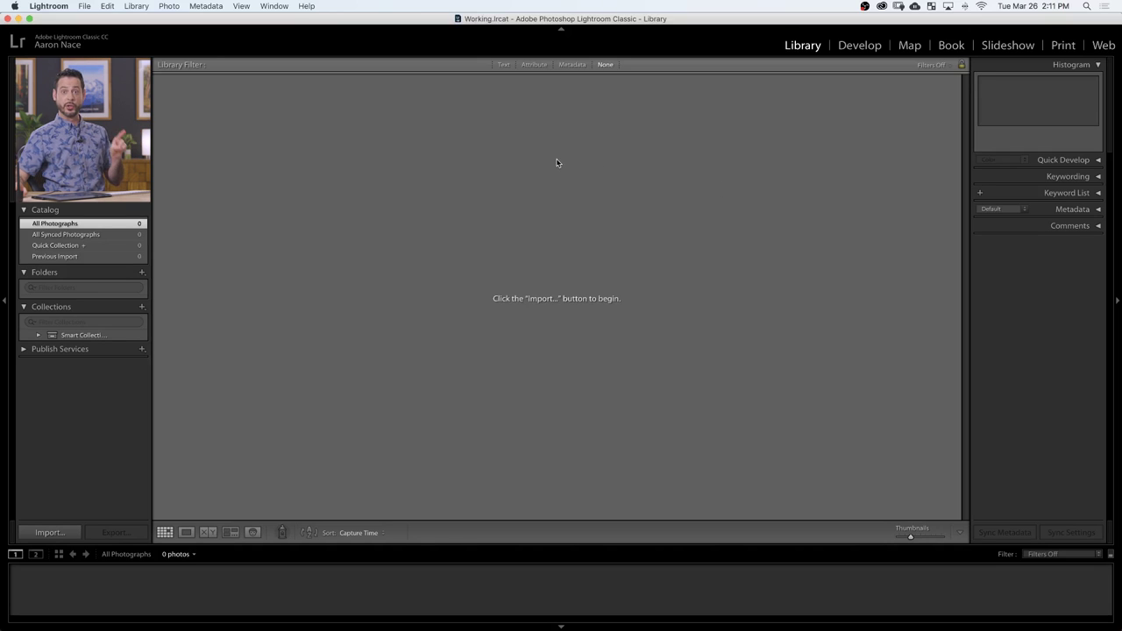
Step: Create a new catalog named Travel in the Documents folder
left_click(85, 7)
left_click(112, 21)
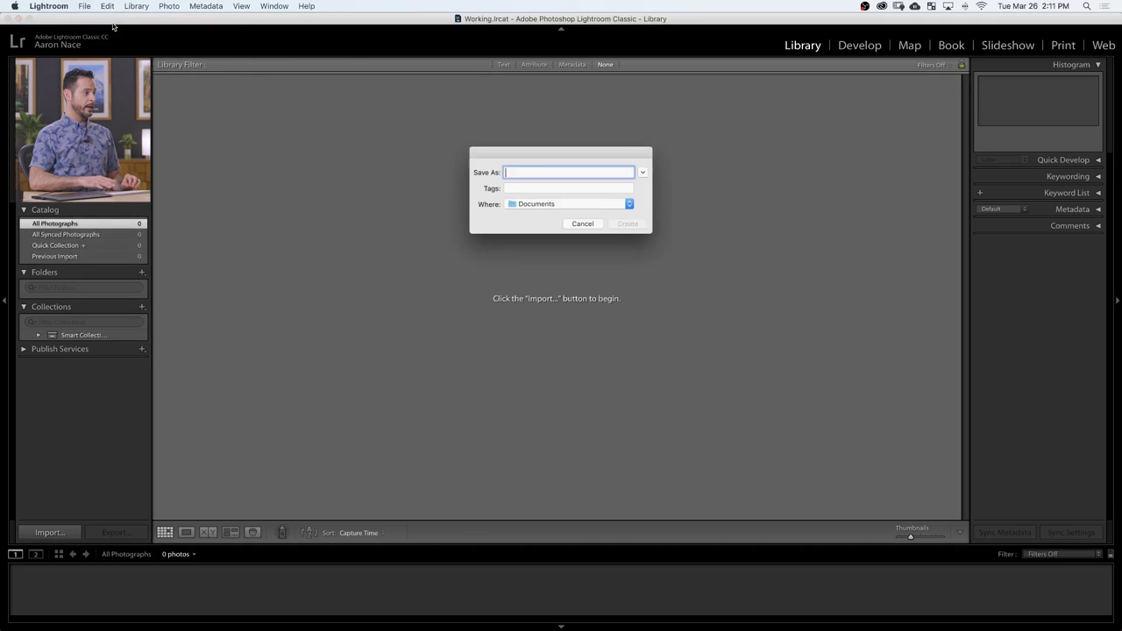
type("Travel")
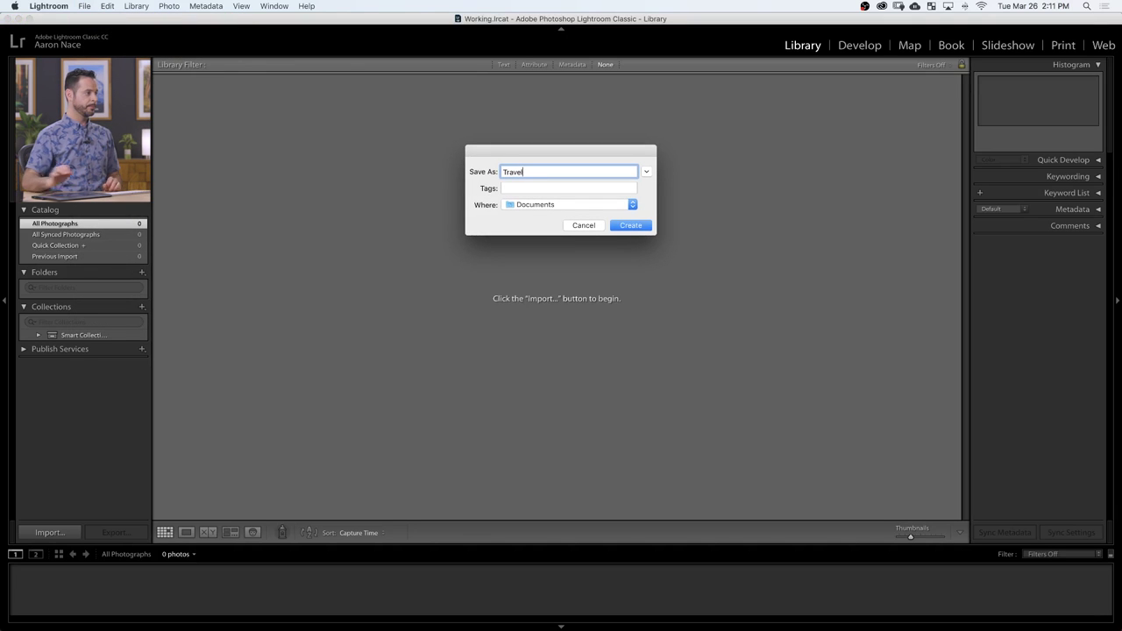
left_click(650, 227)
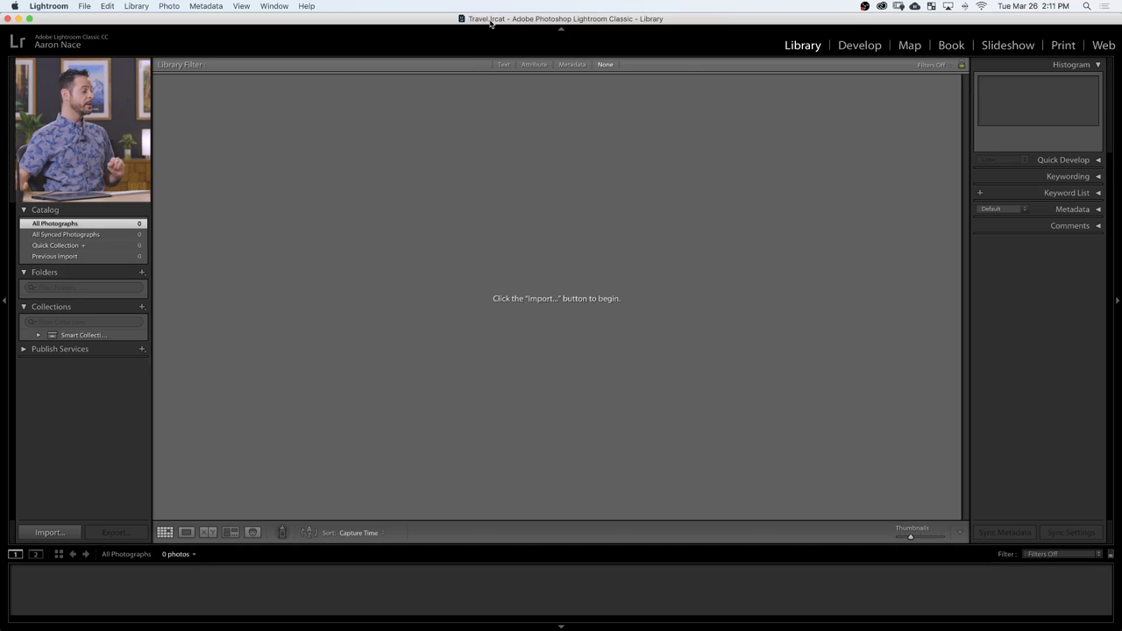
Step: Begin a photo import with the Images folder of 03.26.19 Import Organize Lightroom as the source
left_click(50, 533)
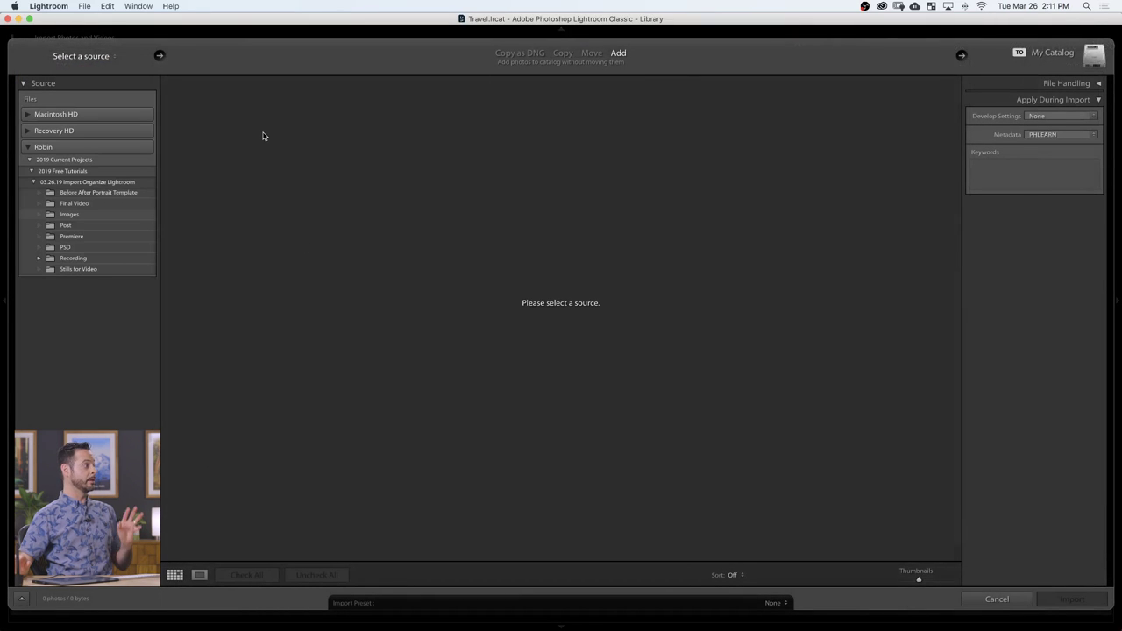
left_click(84, 218)
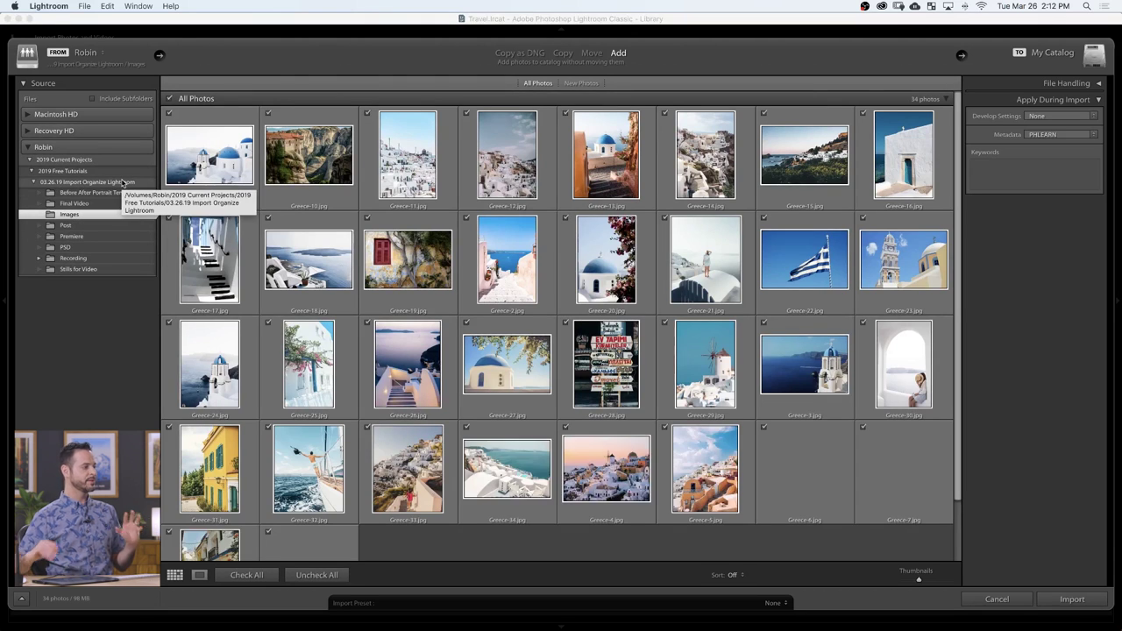
Step: Switch to Finder to check the photo files in the Images folder, then return to Lightroom's import window and shrink the thumbnails
key("super+Tab")
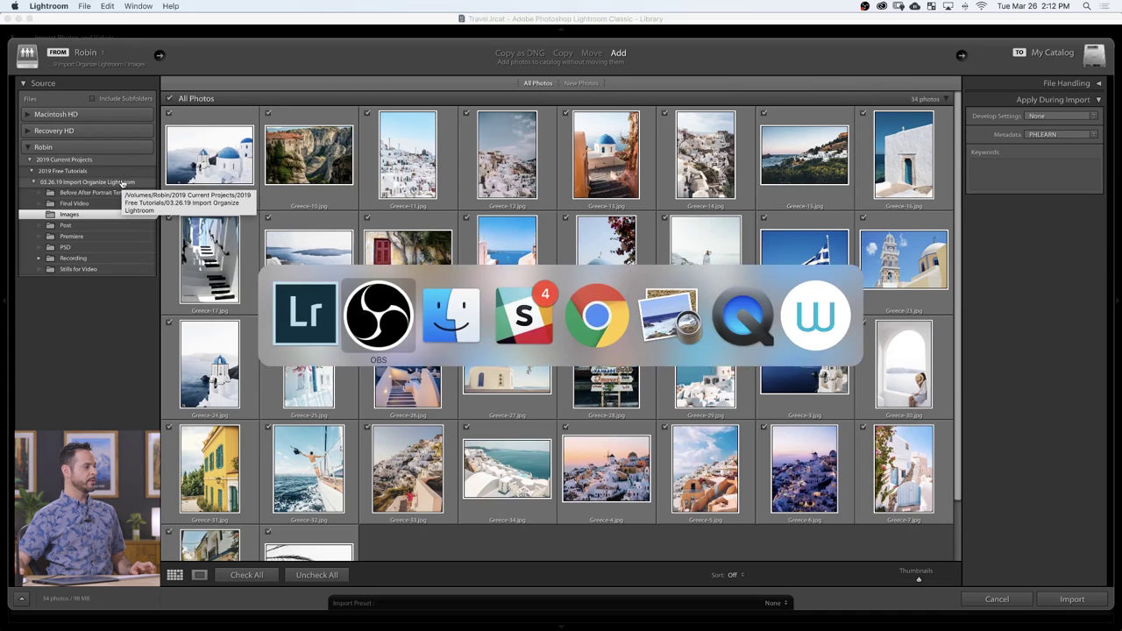
key("super+Tab")
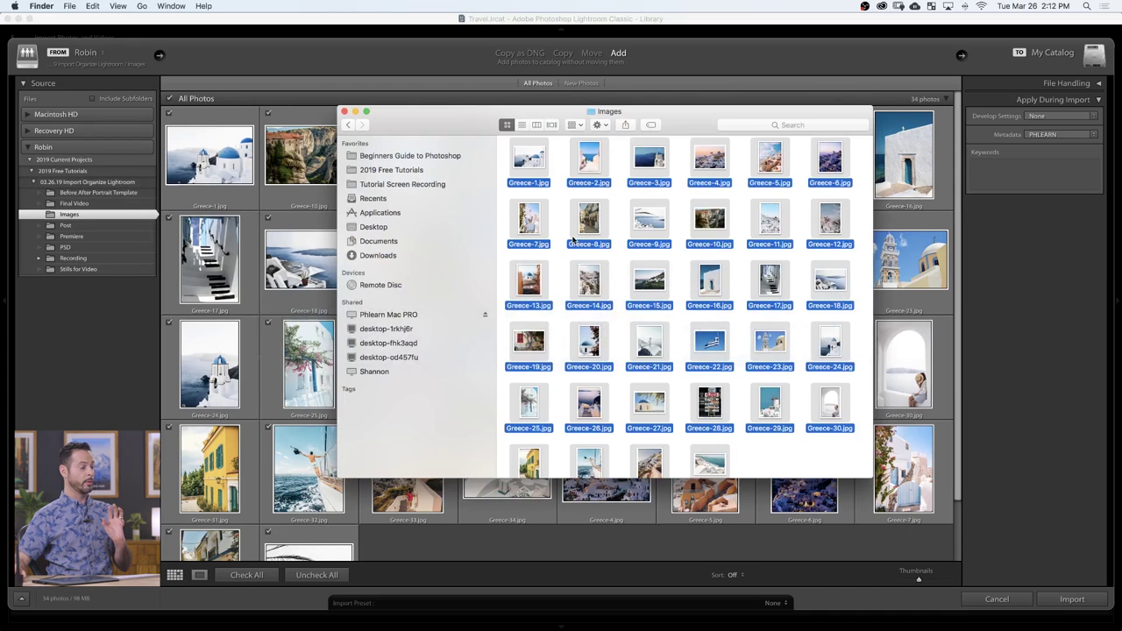
left_click_drag(515, 232, 412, 176)
left_click(436, 77)
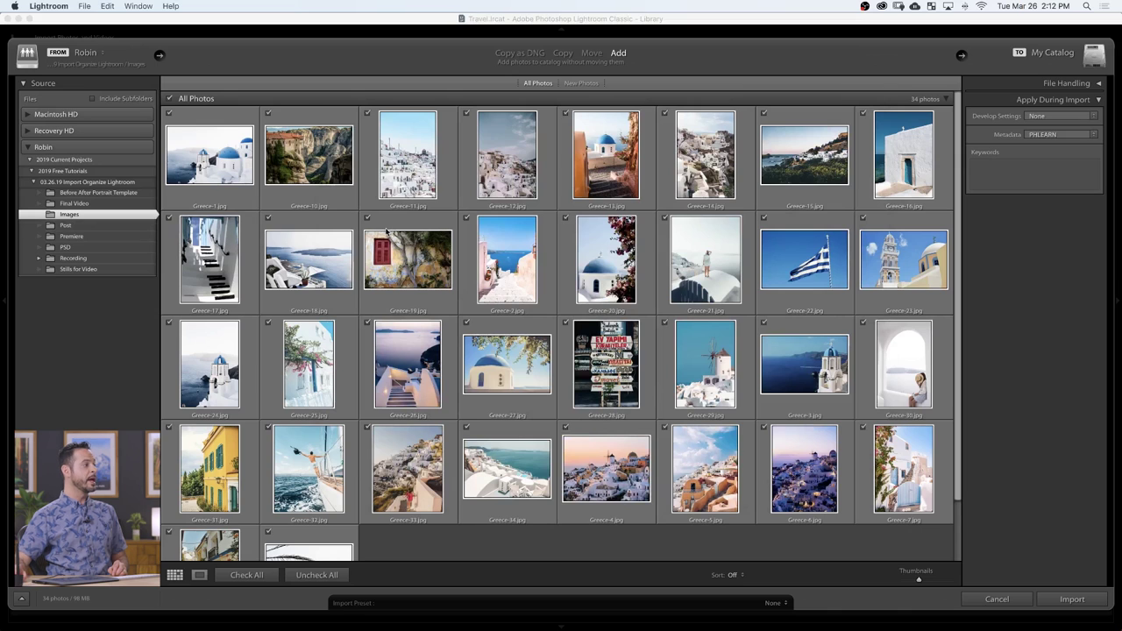
key("minus")
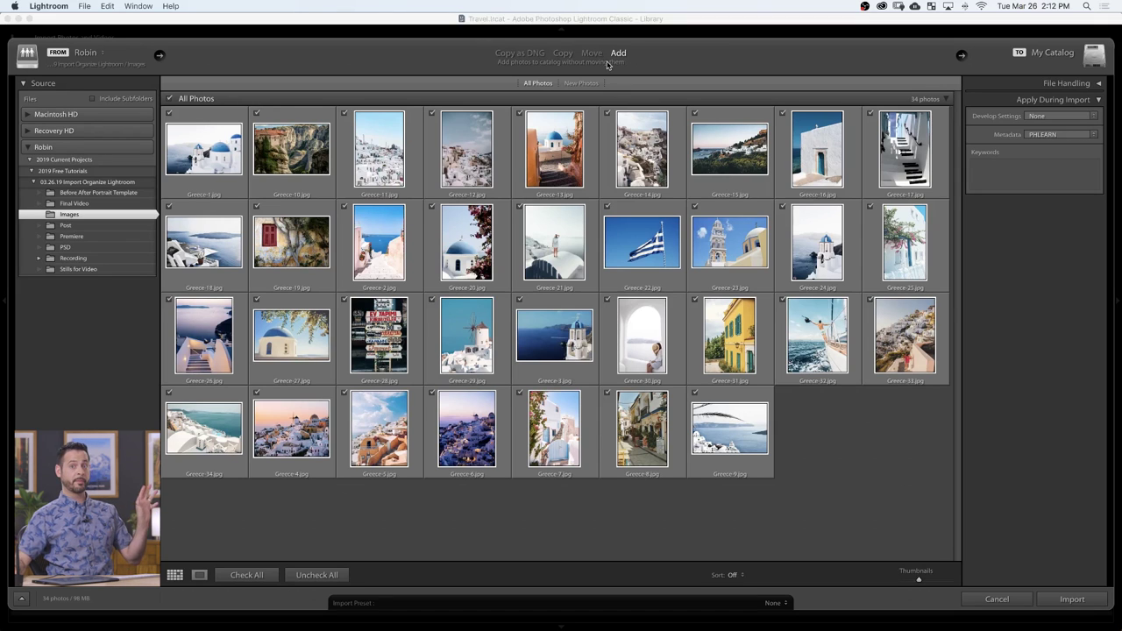
Step: Try the Copy, Move, Copy as DNG and Add import methods to compare their destination options
left_click(562, 54)
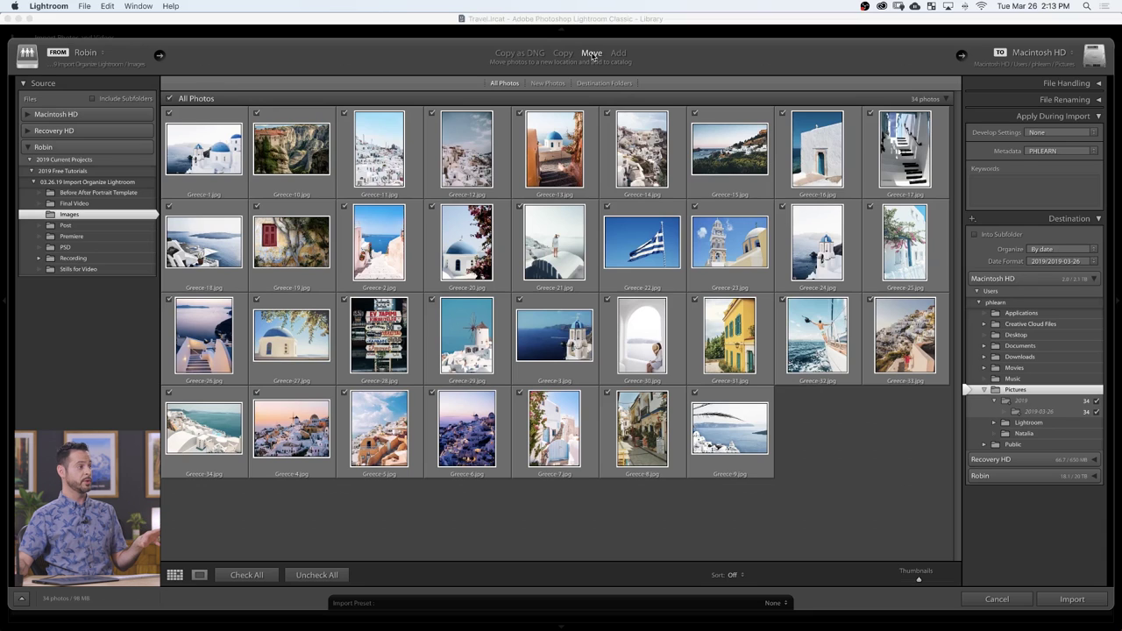
left_click(618, 54)
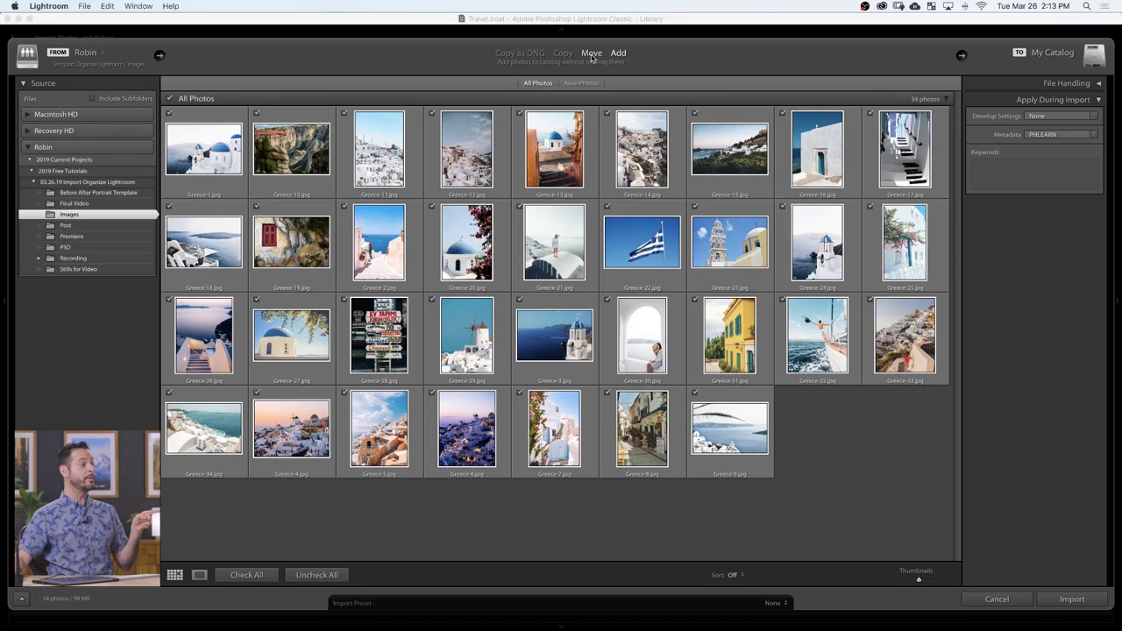
left_click(592, 53)
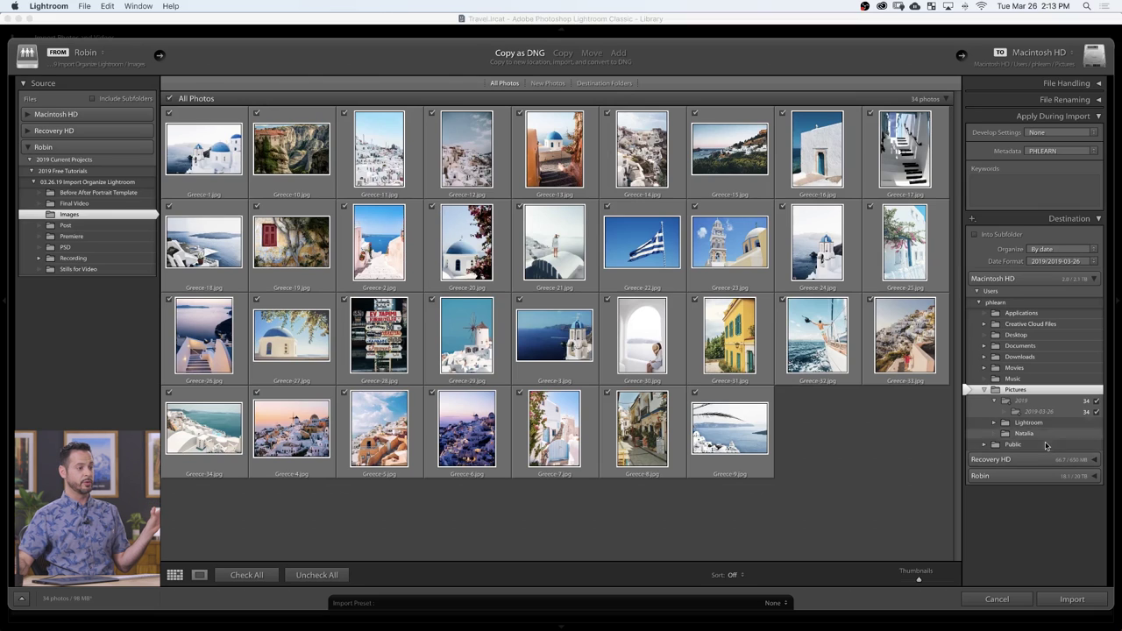
left_click(559, 54)
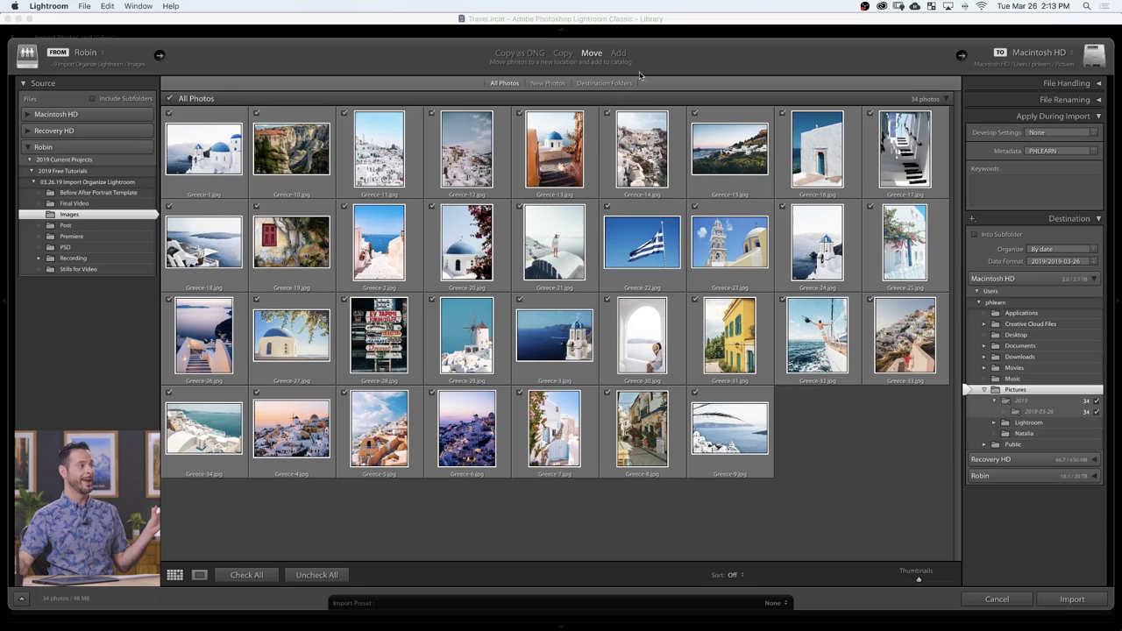
left_click(619, 54)
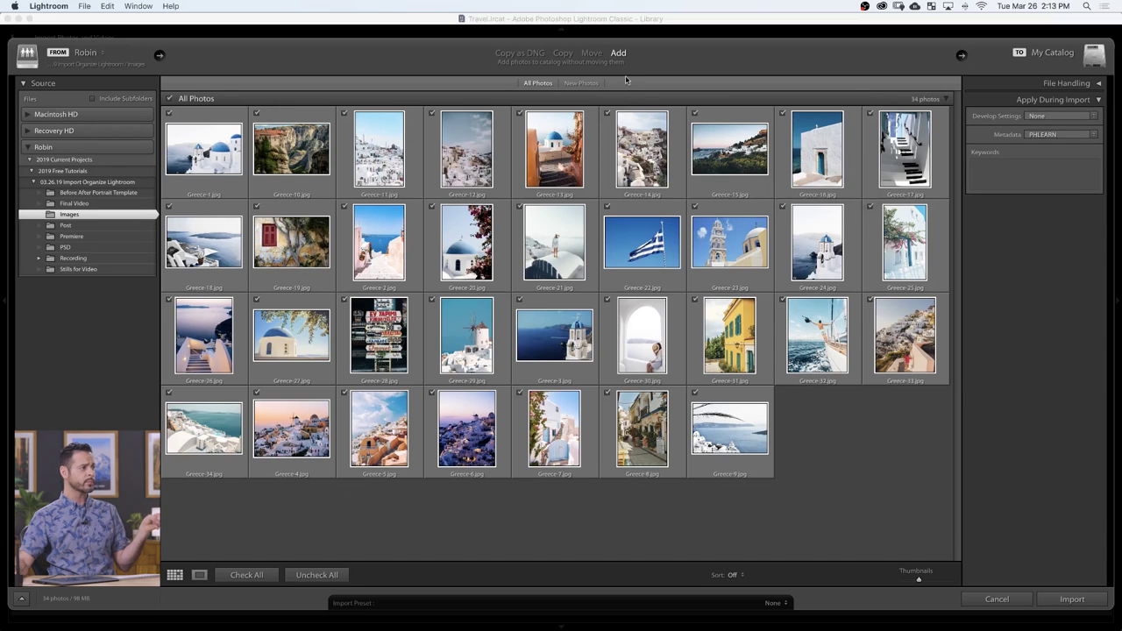
Step: Set the import method to Move, with the destination organized By date
left_click(593, 56)
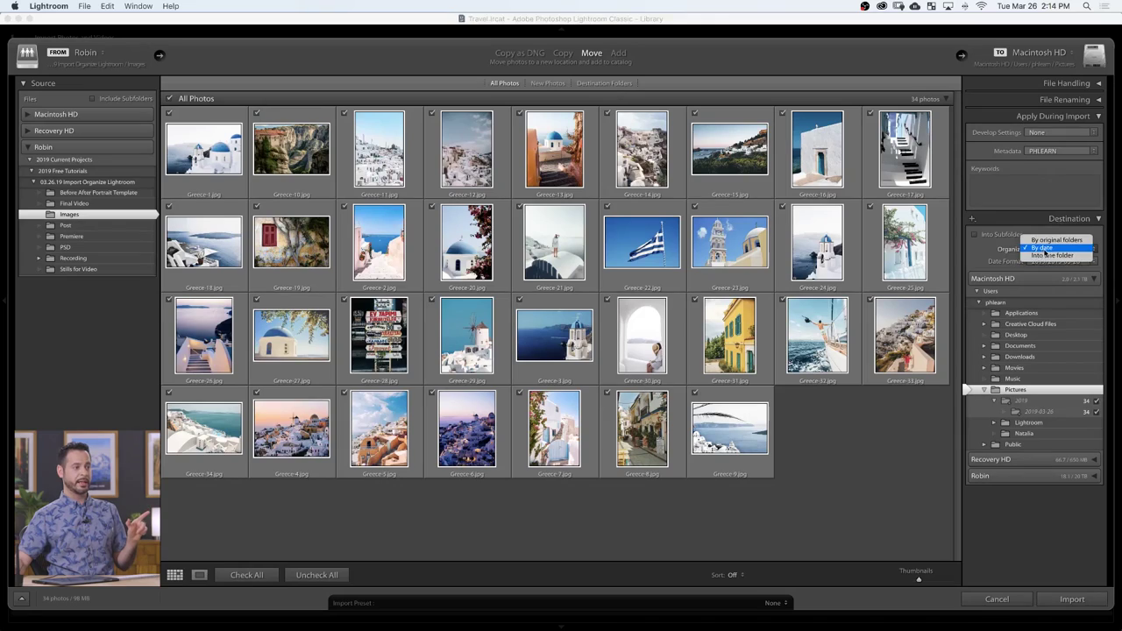
left_click(1055, 249)
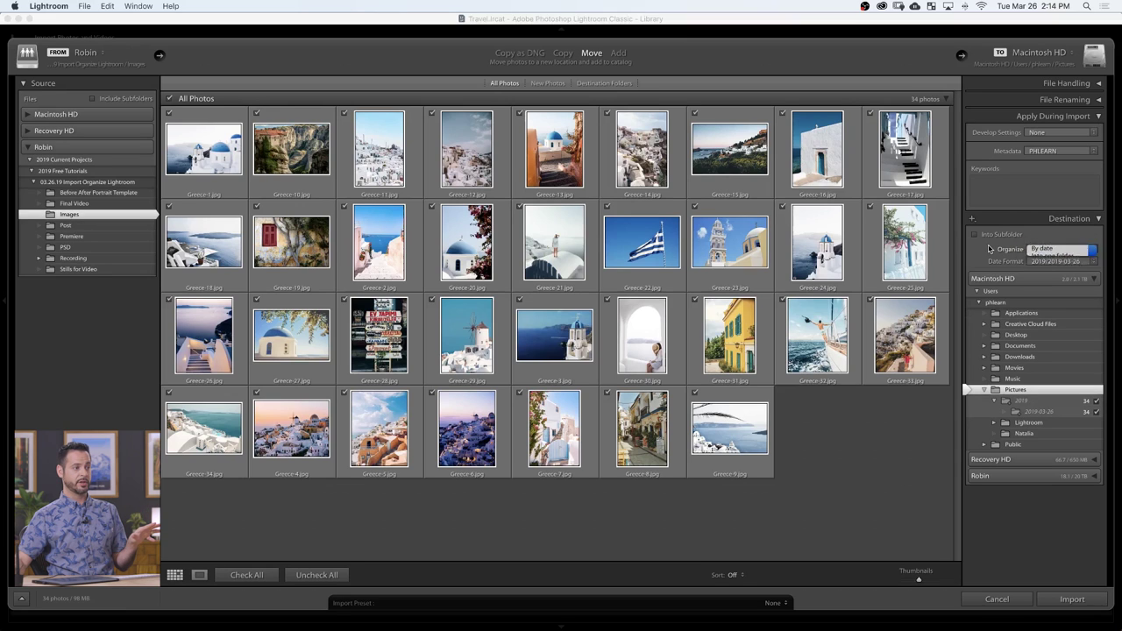
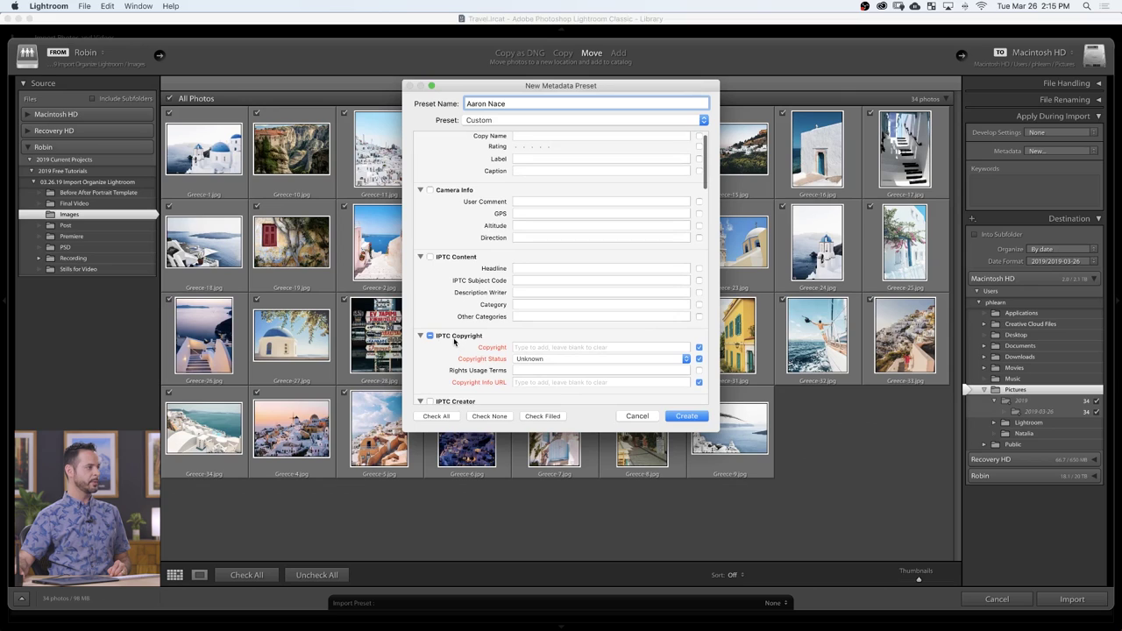
Step: In the new metadata preset's IPTC Copyright section, enter the photographer's full name as Copyright and set Copyright Status to Copyrighted
left_click(537, 348)
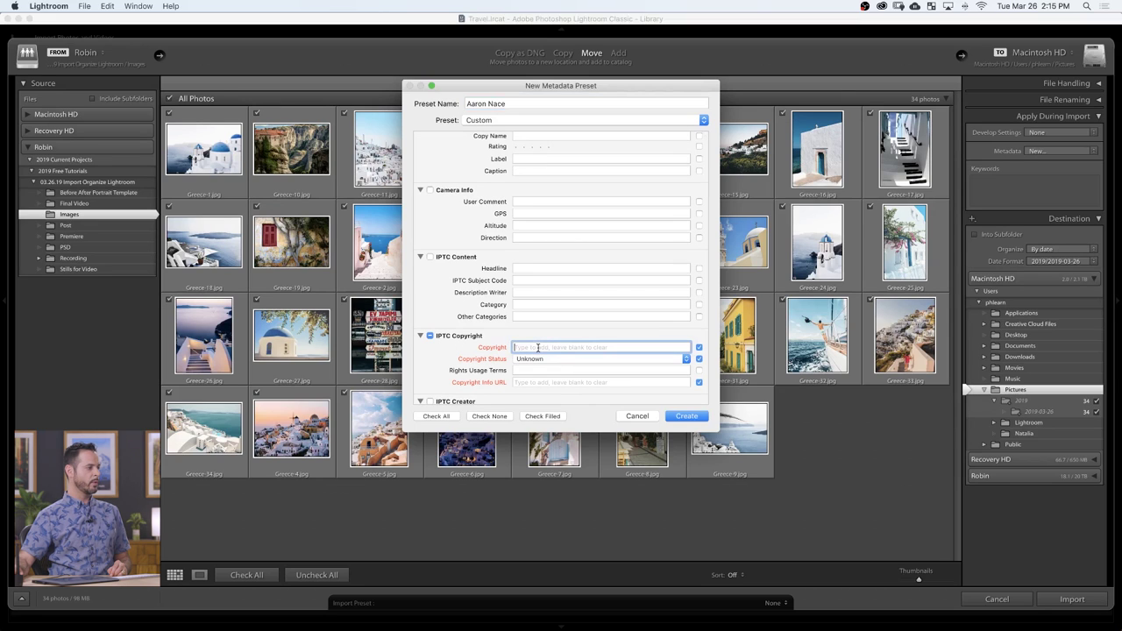
type("Aa")
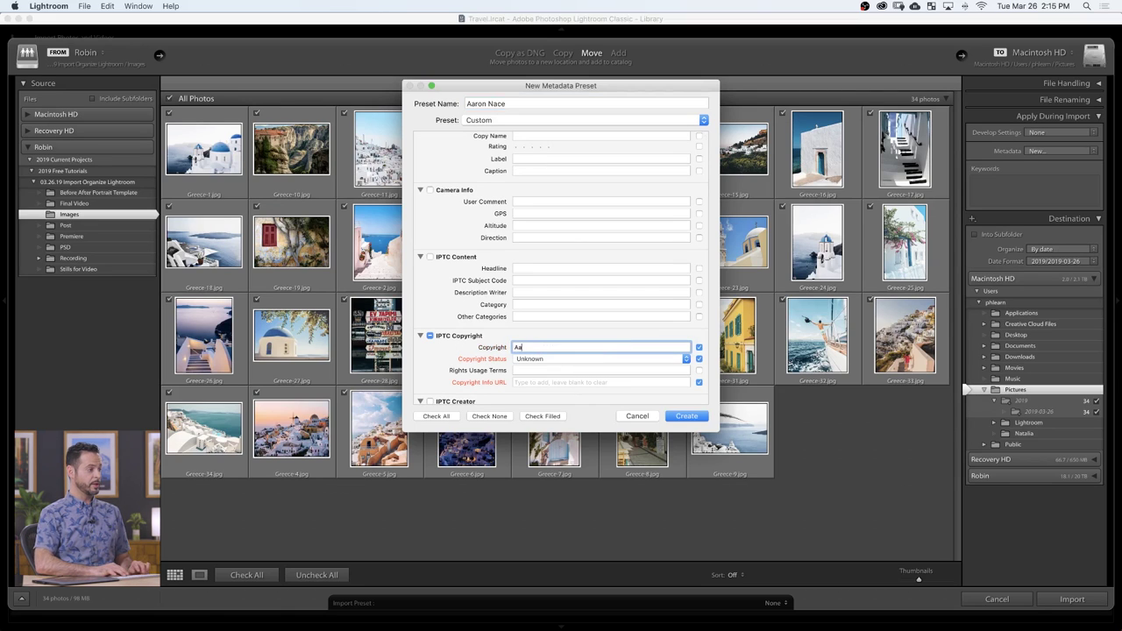
type("ron Nace")
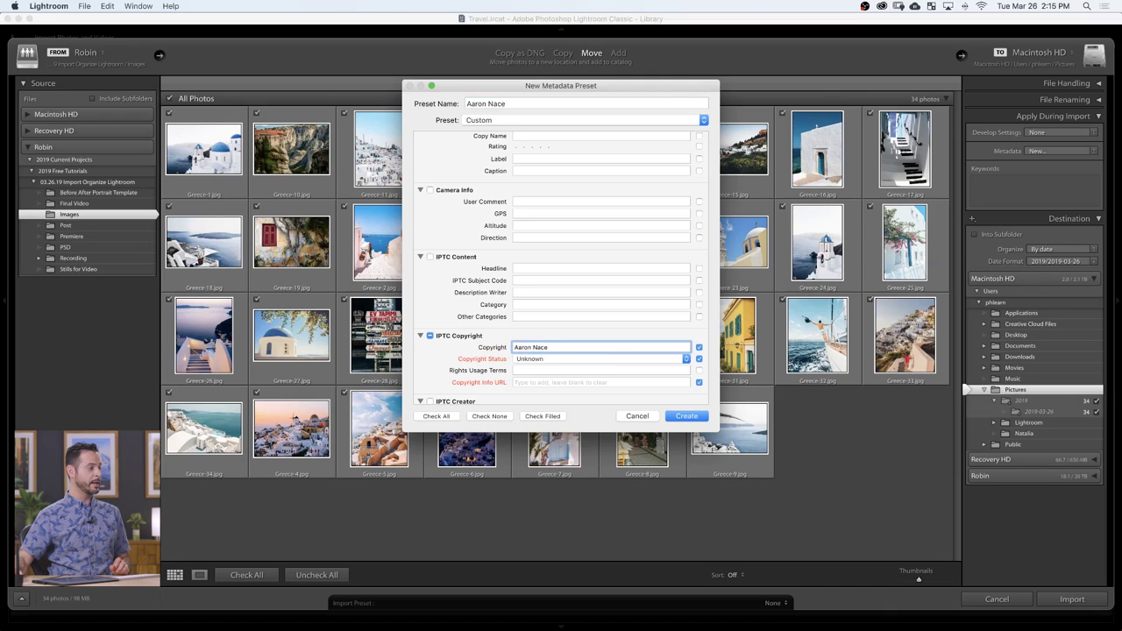
left_click(542, 359)
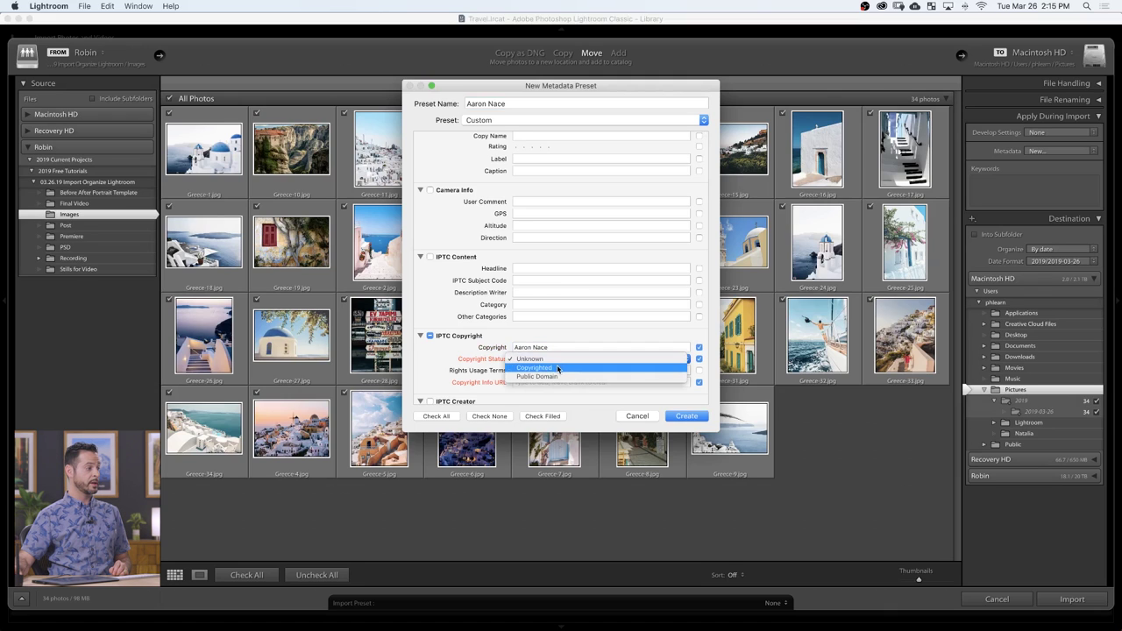
left_click(558, 368)
Step: Enter the photographer's website address as the preset's Copyright Info URL
left_click(560, 382)
type("aaron-na")
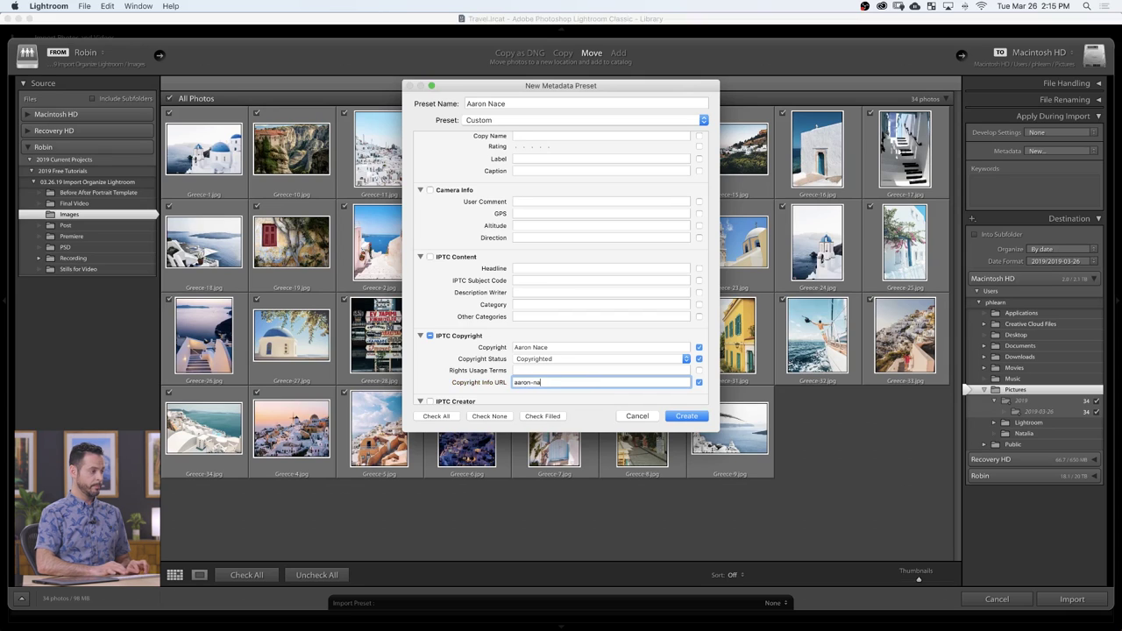
type("ce")
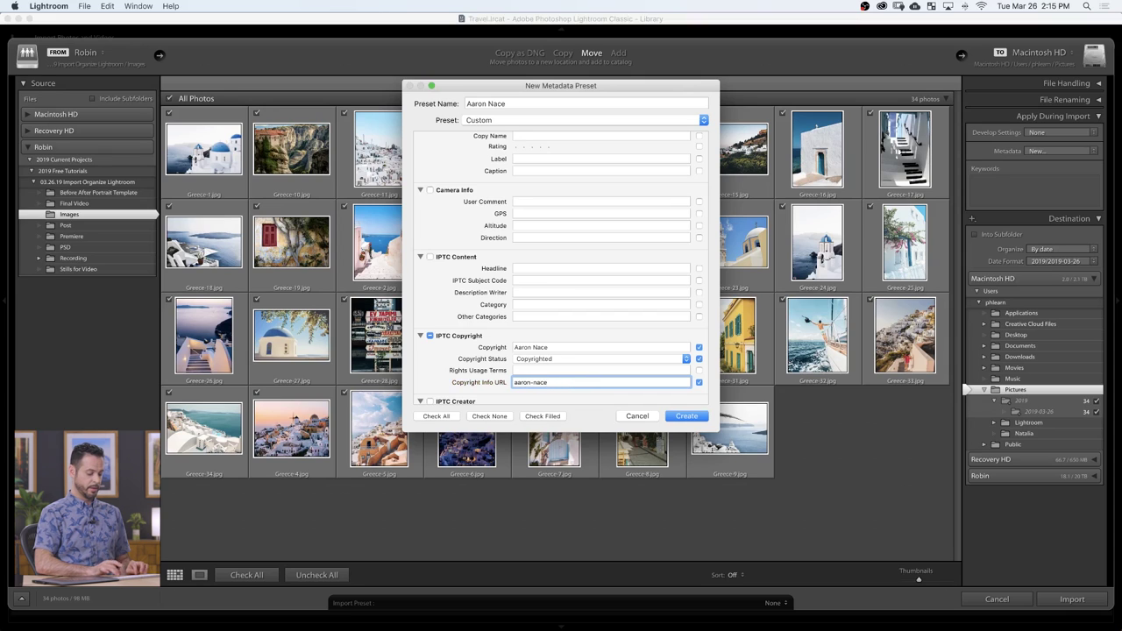
type(".com")
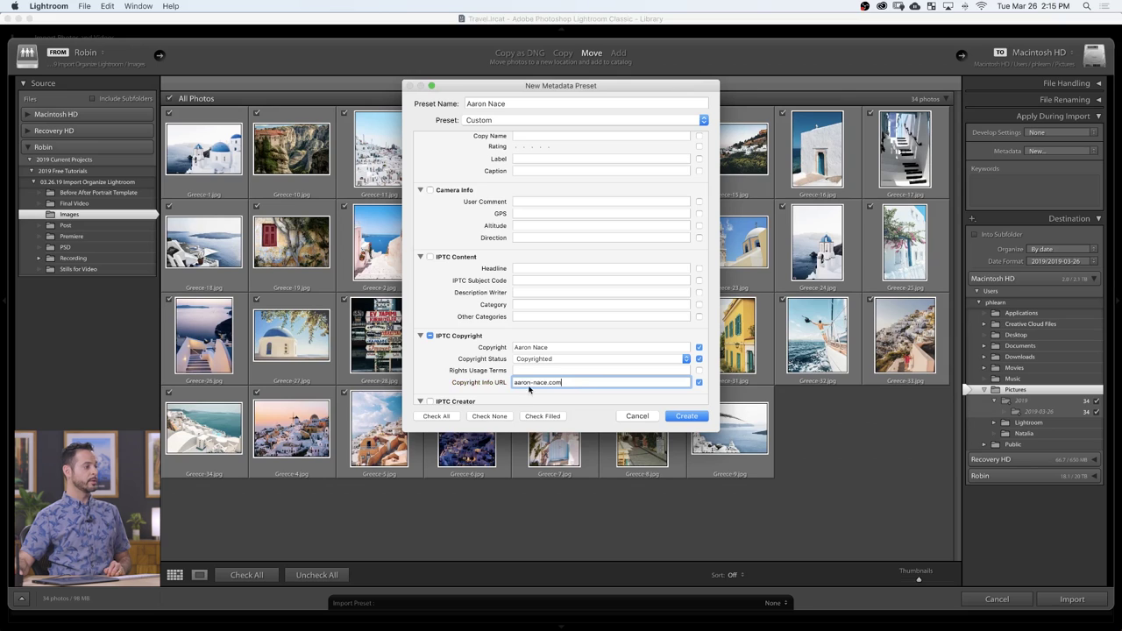
Step: Review the remaining metadata fields, create the preset, and select it as the metadata applied during import
scroll(556, 263, "up", 1)
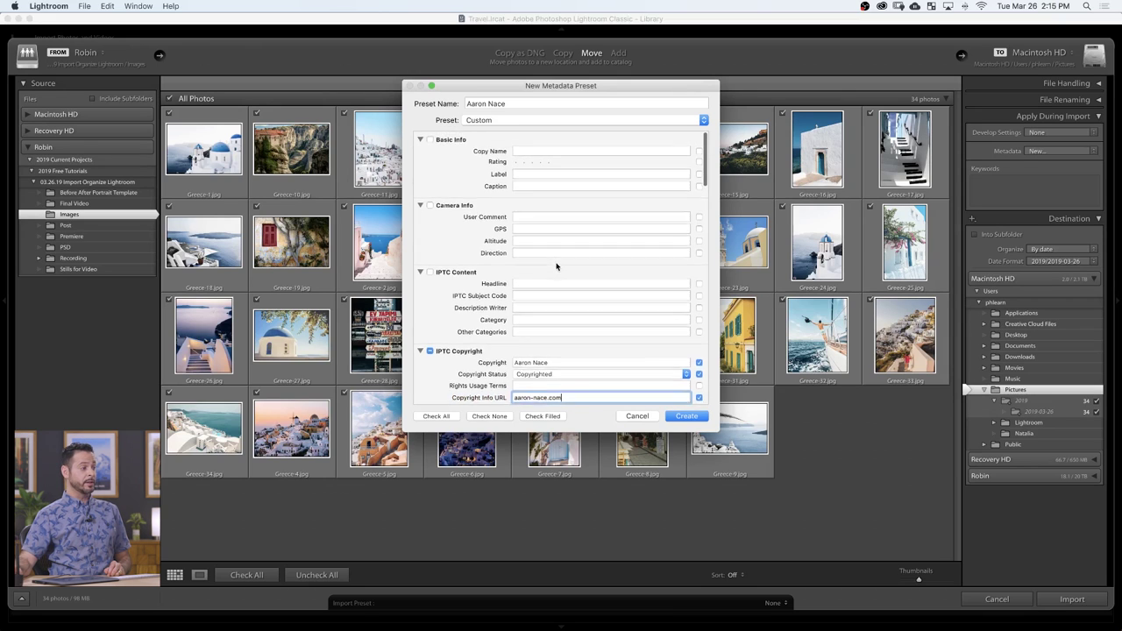
scroll(556, 263, "down", 5)
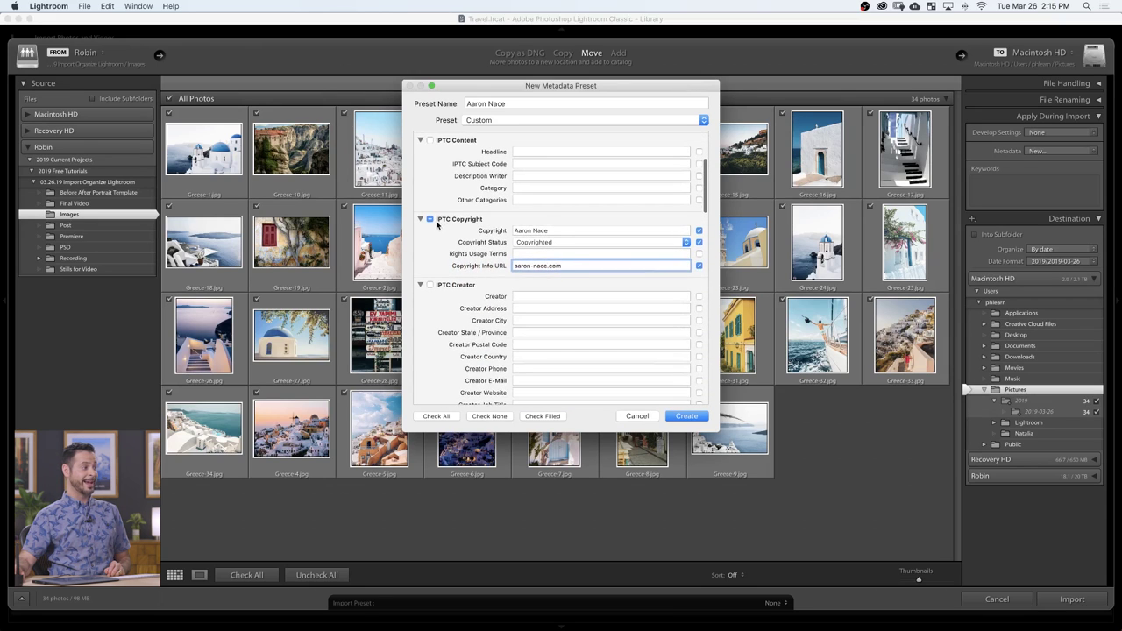
scroll(564, 285, "down", 3)
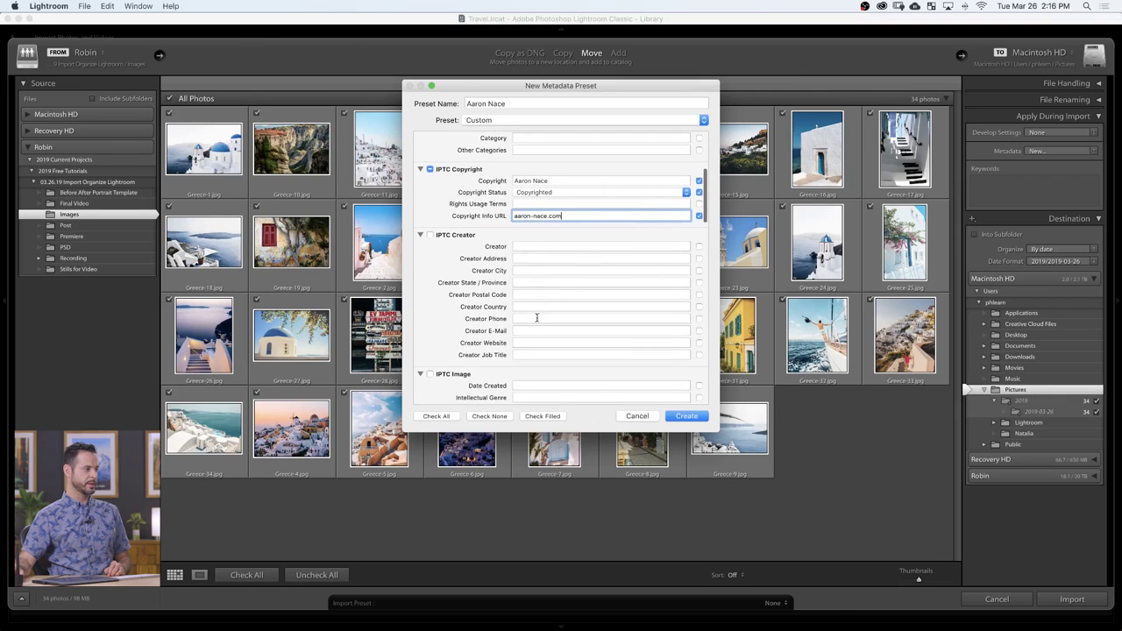
scroll(526, 331, "down", 2)
scroll(526, 328, "up", 8)
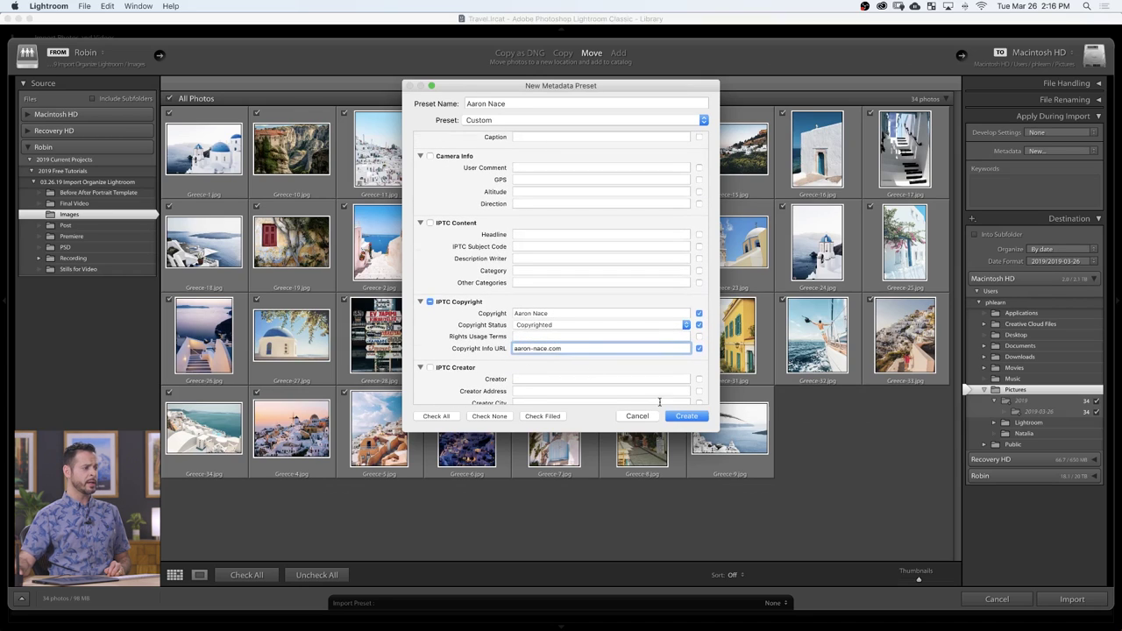
left_click(686, 416)
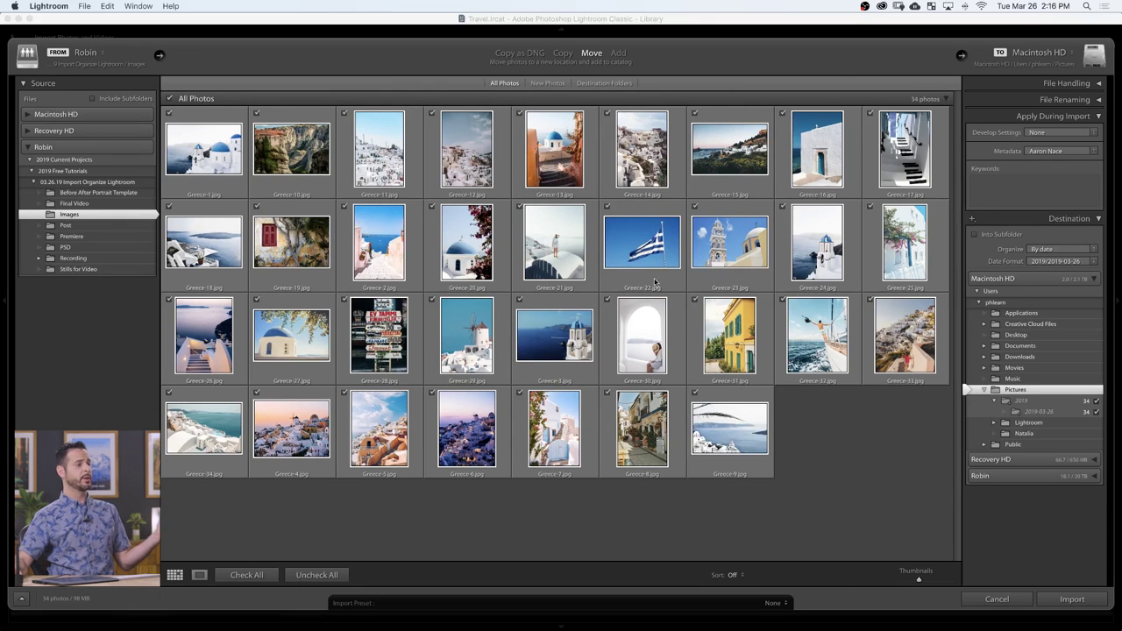
left_click(1057, 152)
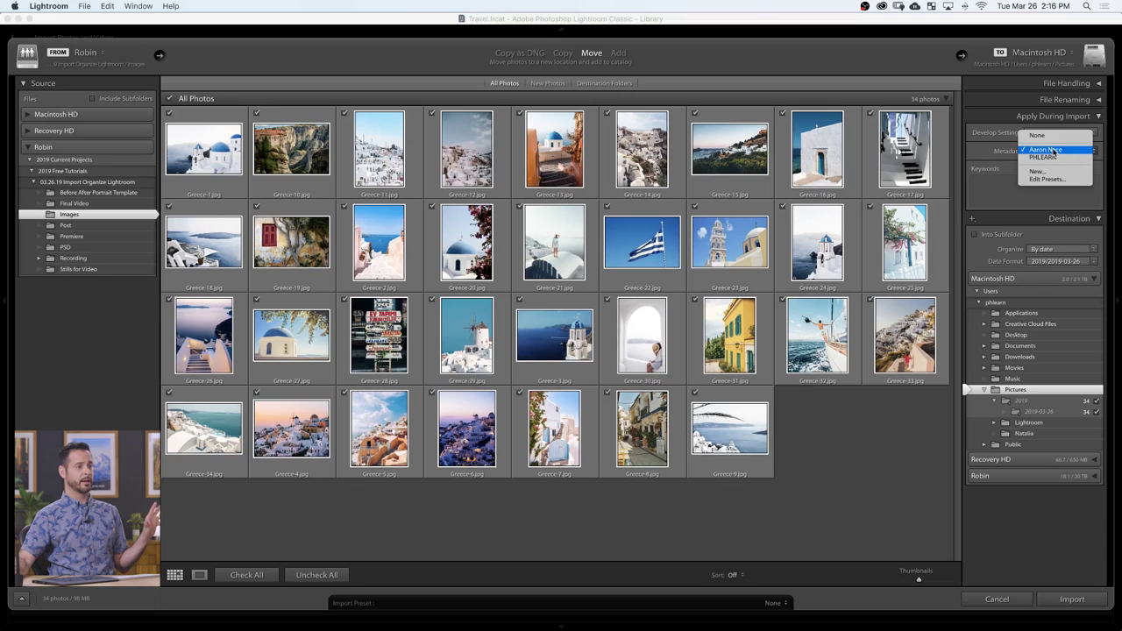
left_click(1050, 151)
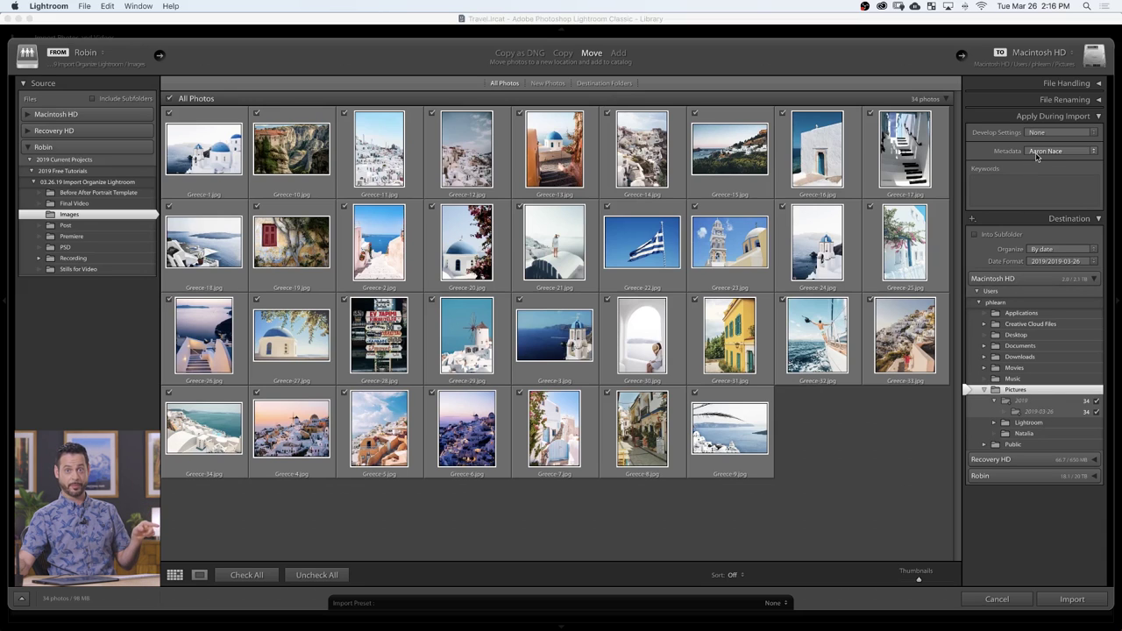
Step: Import the checked Greece photos into the catalog with the configured Move settings
left_click(1072, 600)
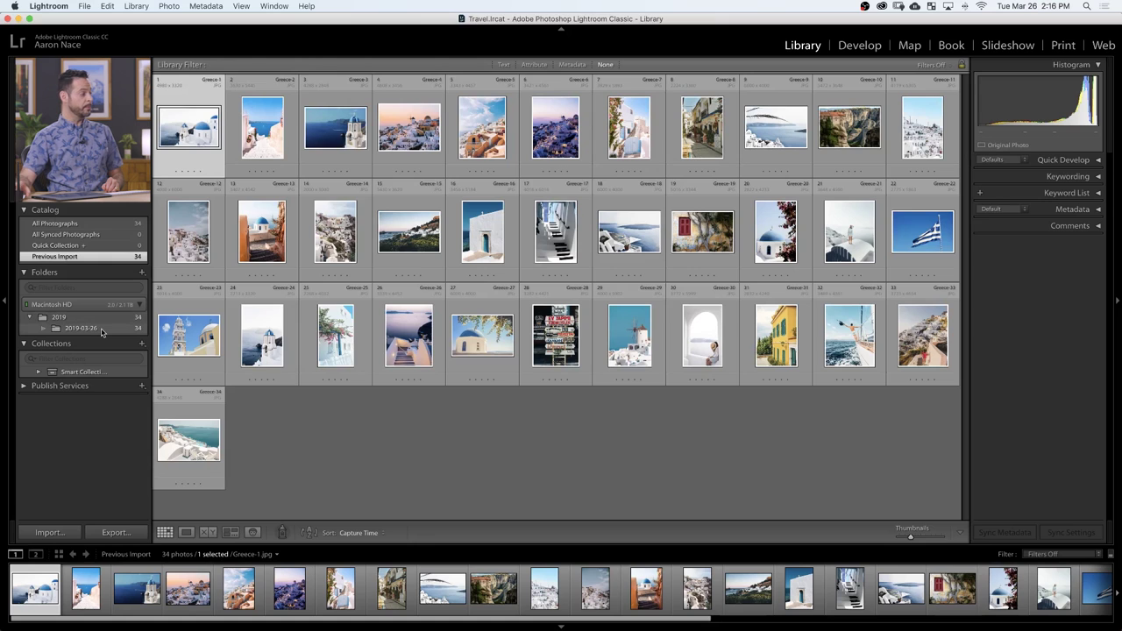
Step: Rename the imported 2019-03-26 folder to "2019-03-26 Greece" and widen the folder list so the full name fits
left_click(98, 331)
right_click(94, 329)
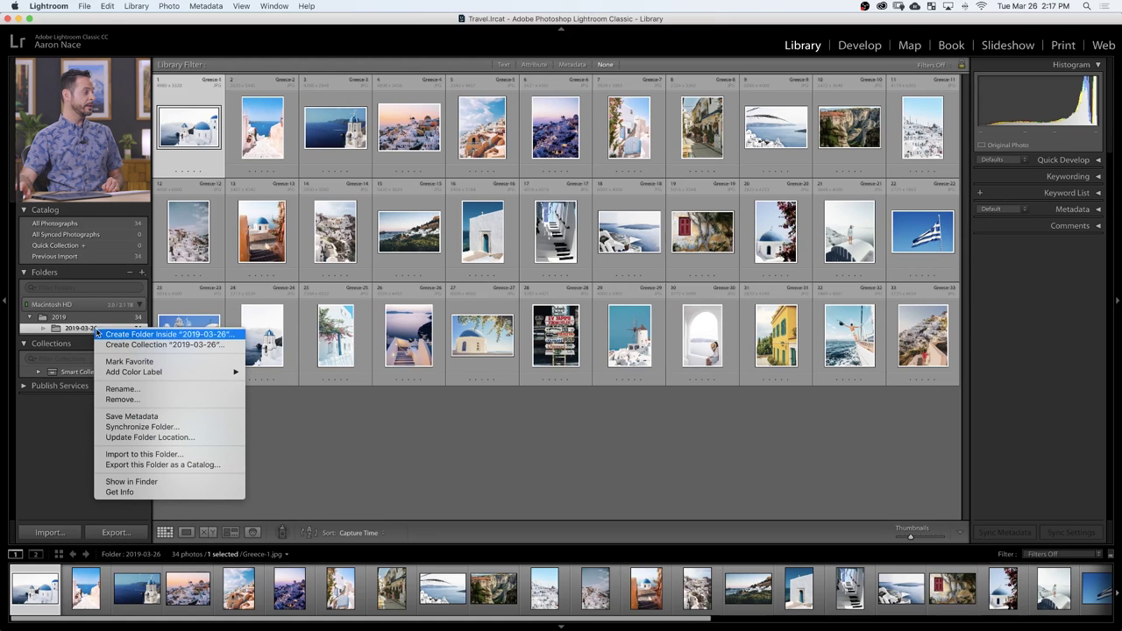
left_click(129, 361)
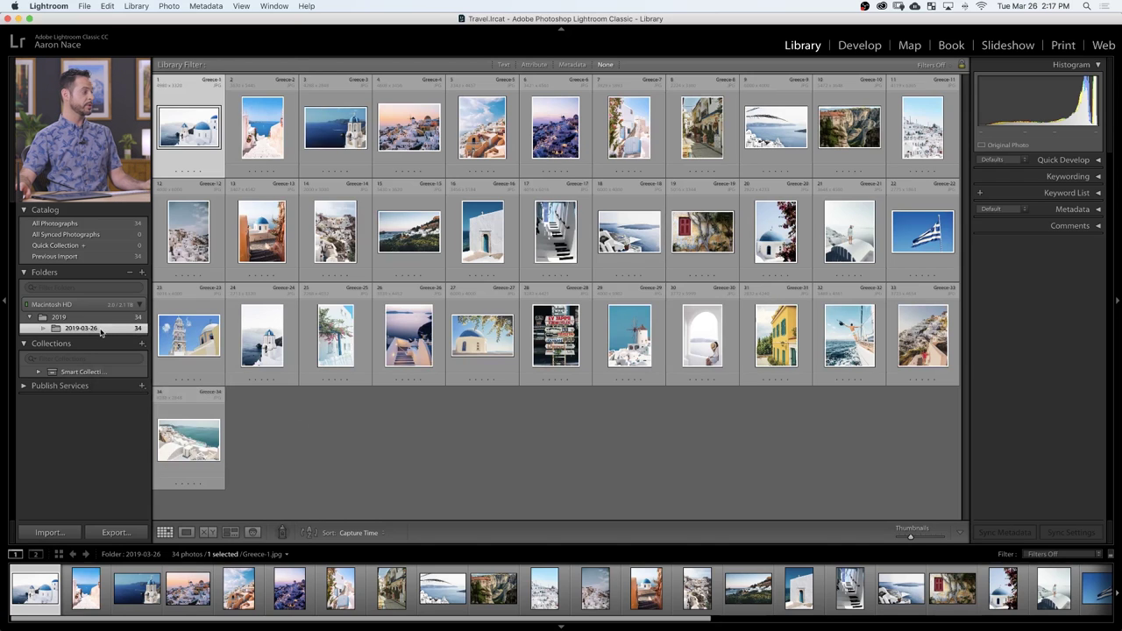
right_click(104, 330)
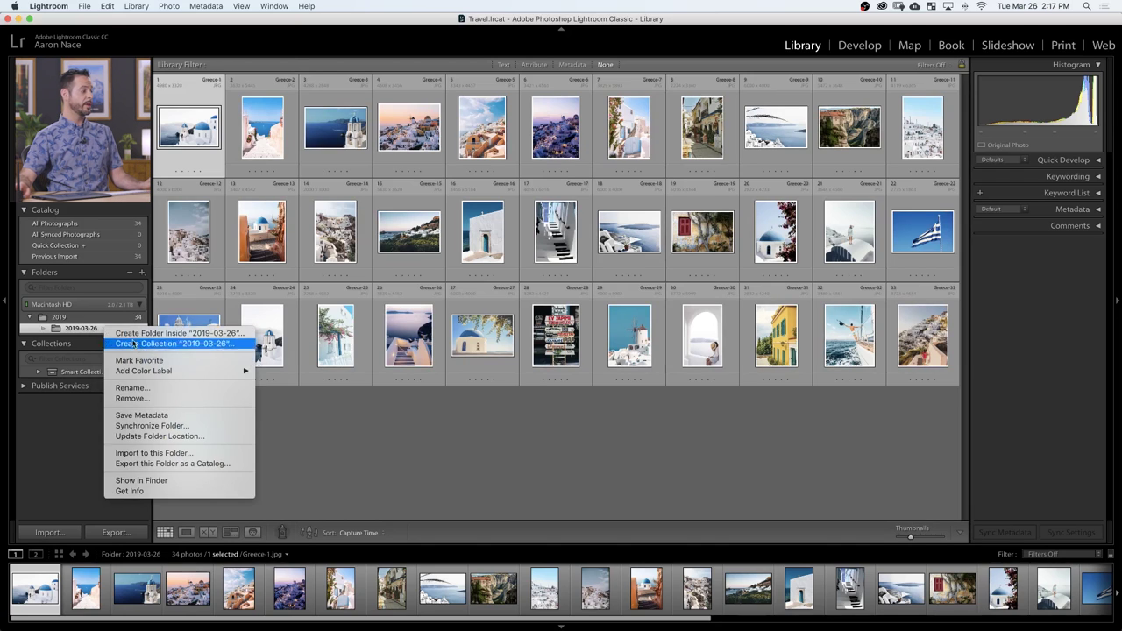
left_click(178, 389)
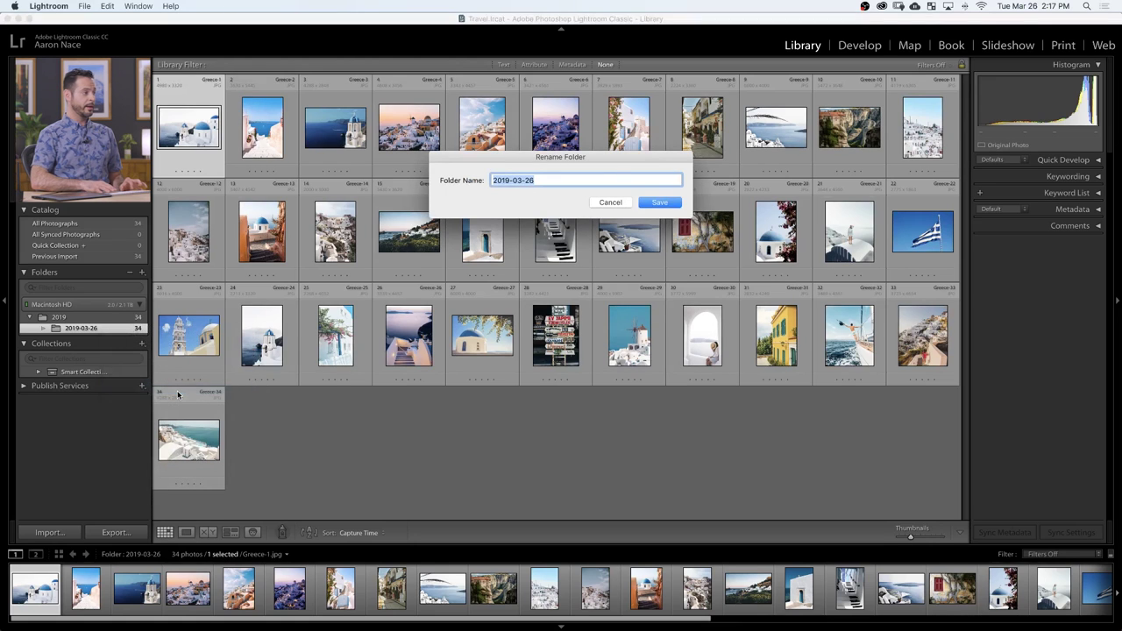
key("Right")
type("Gr")
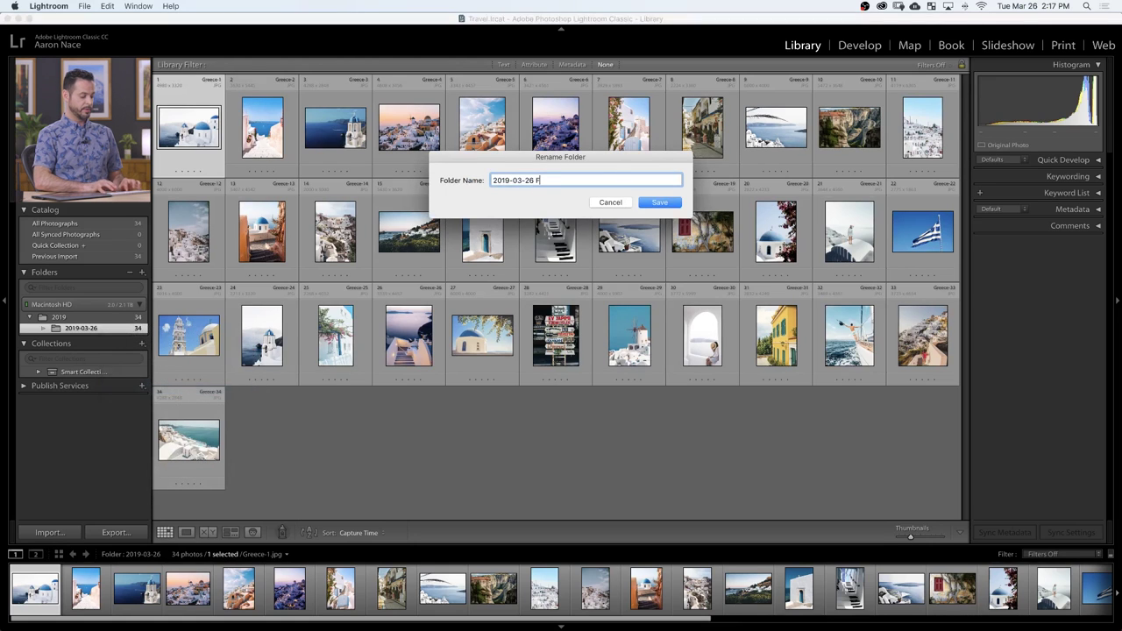
type("eece")
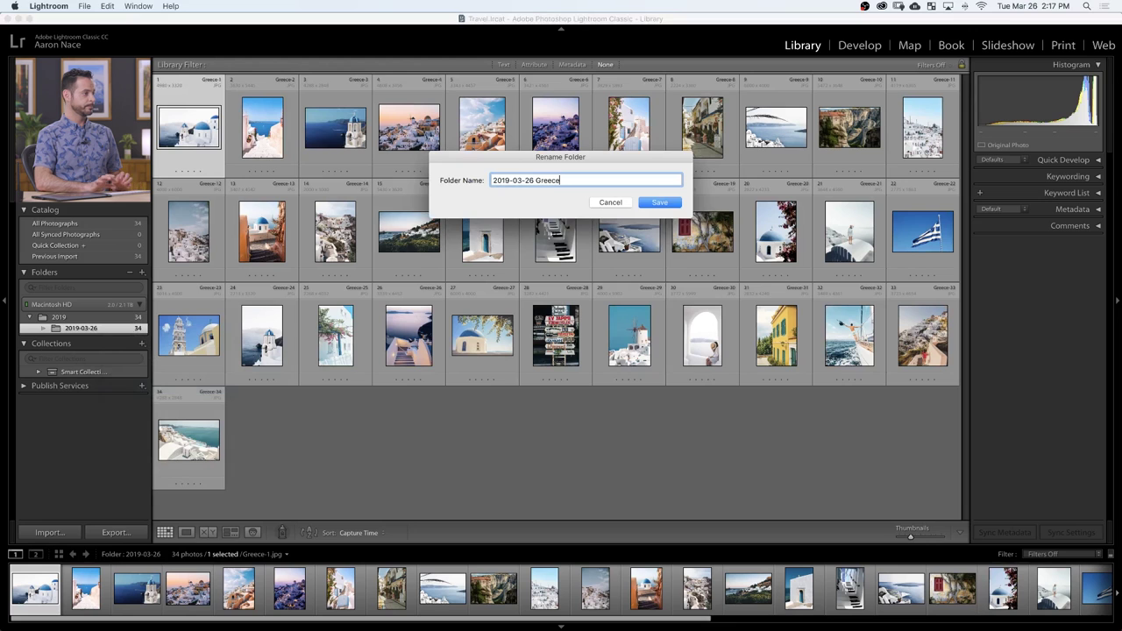
key("Return")
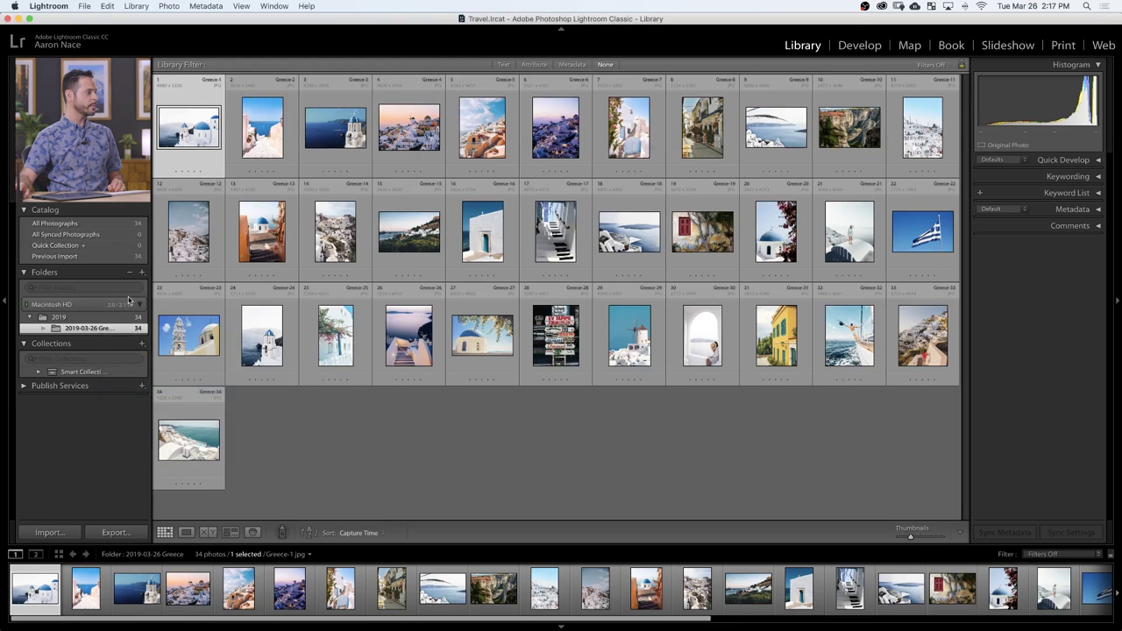
left_click_drag(151, 300, 162, 302)
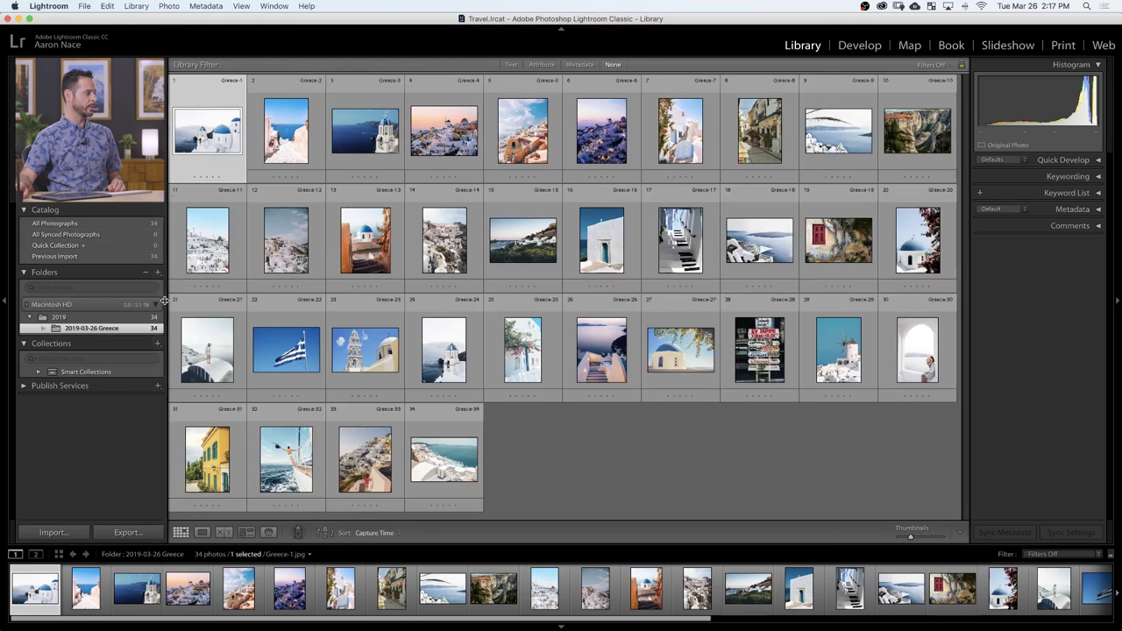
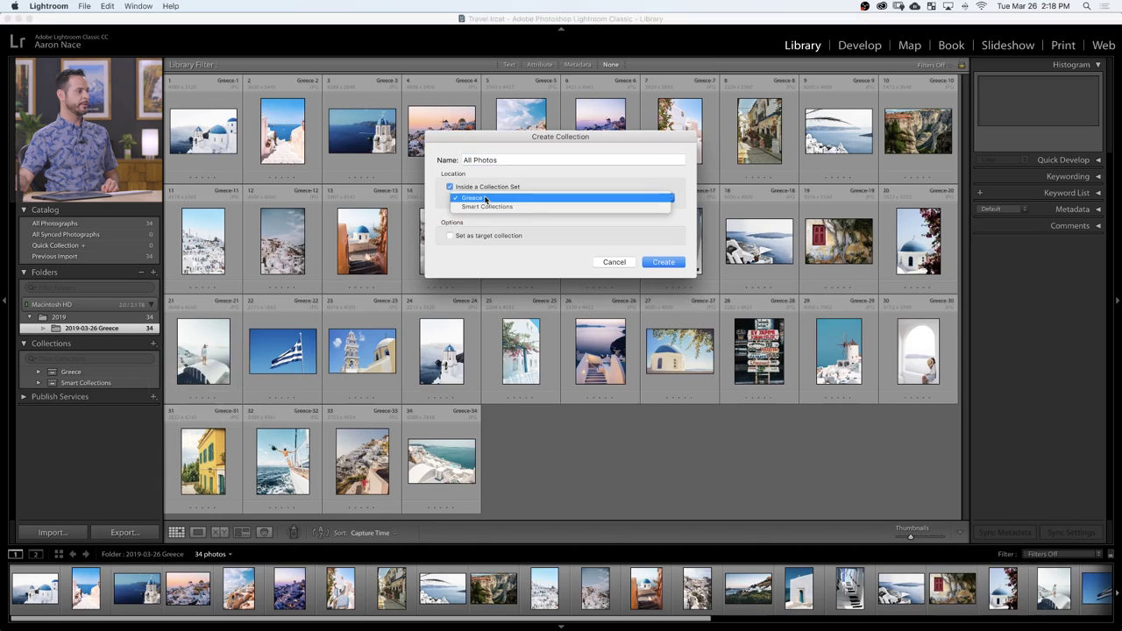
Step: Create the All Photos collection inside the Greece collection set and add every photo from the folder to it
left_click(664, 262)
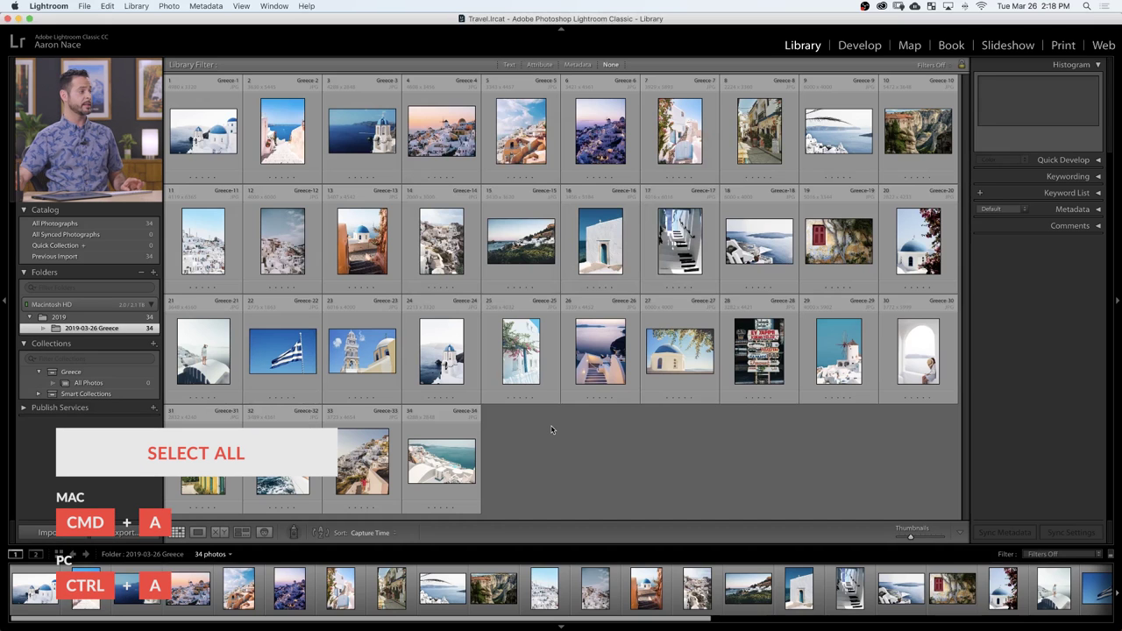
key("super+a")
left_click_drag(447, 346, 102, 387)
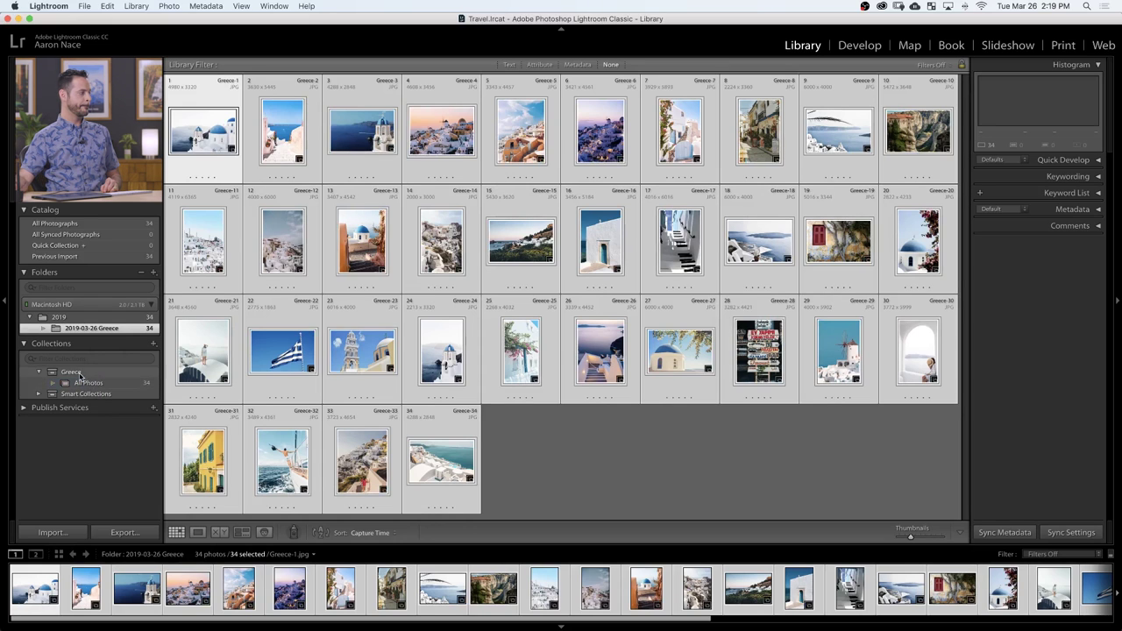
Step: Create an empty collection named Architecture inside the Greece collection set
left_click(153, 344)
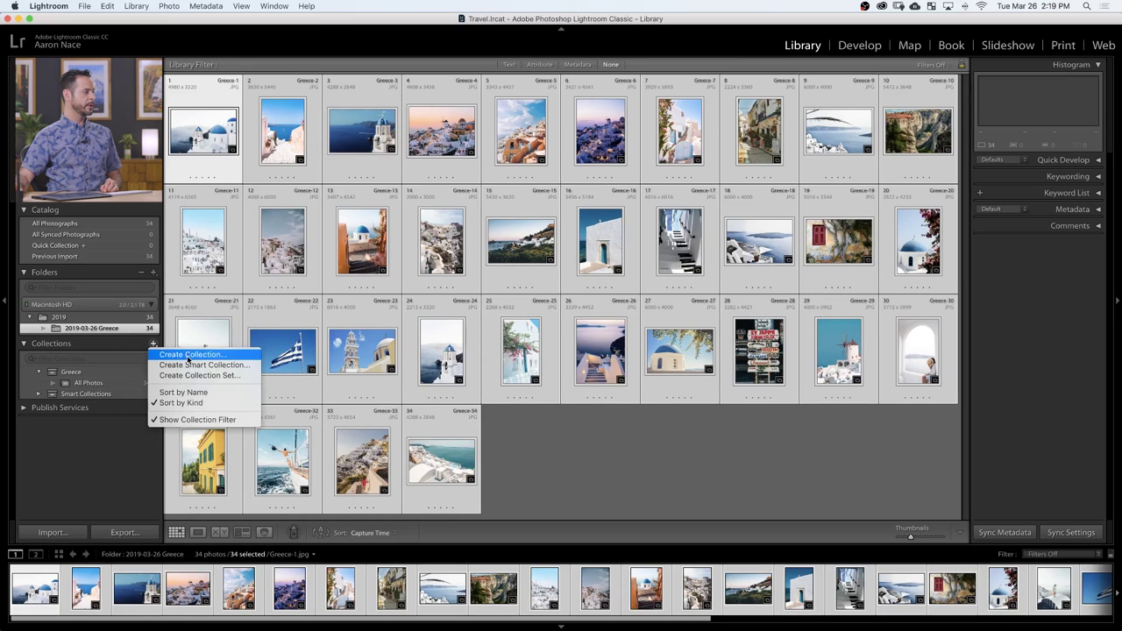
left_click(187, 354)
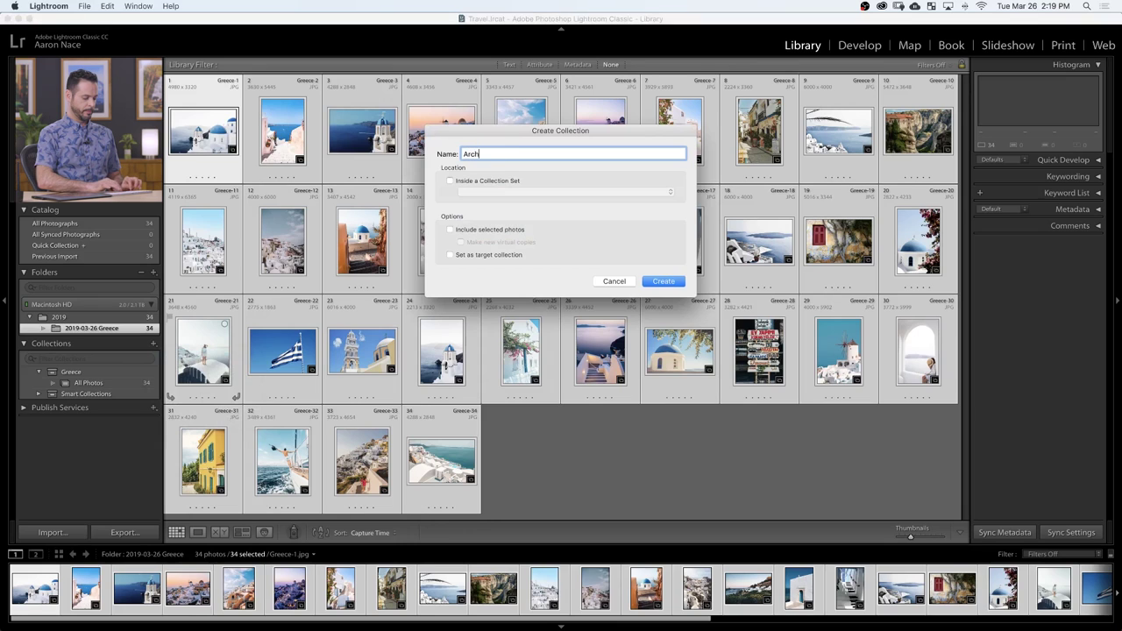
type("Architecture")
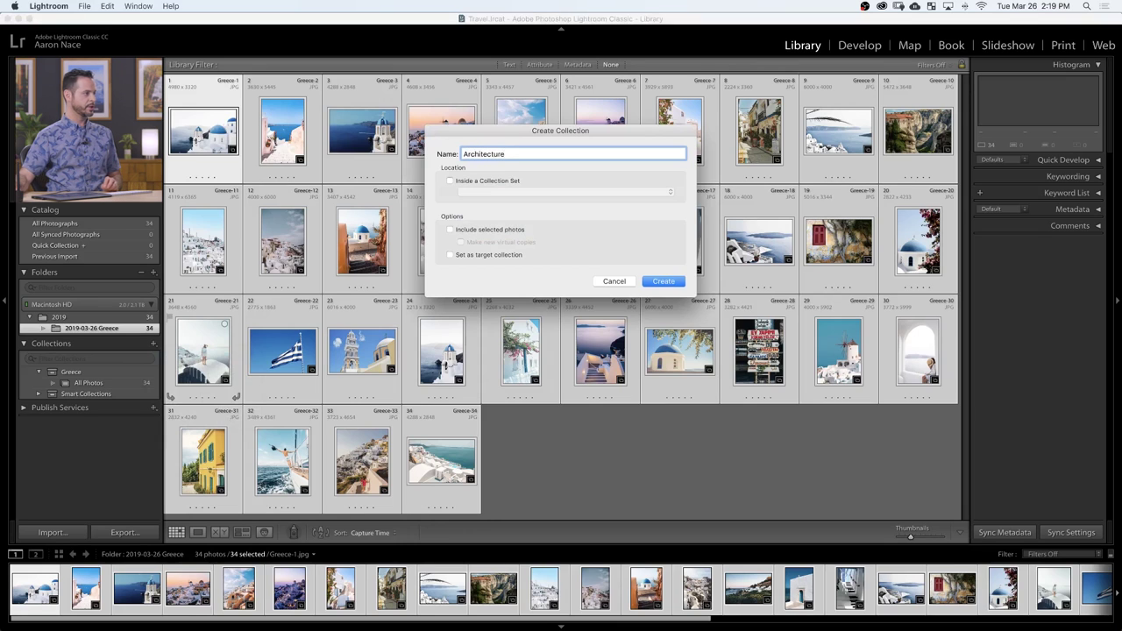
left_click(490, 181)
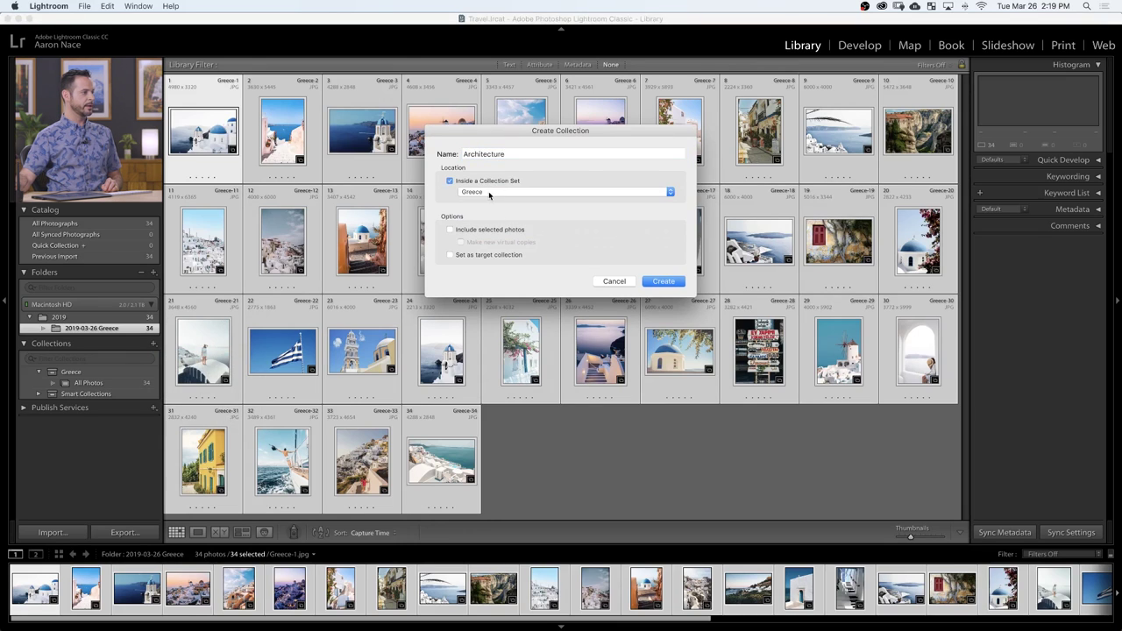
left_click(669, 282)
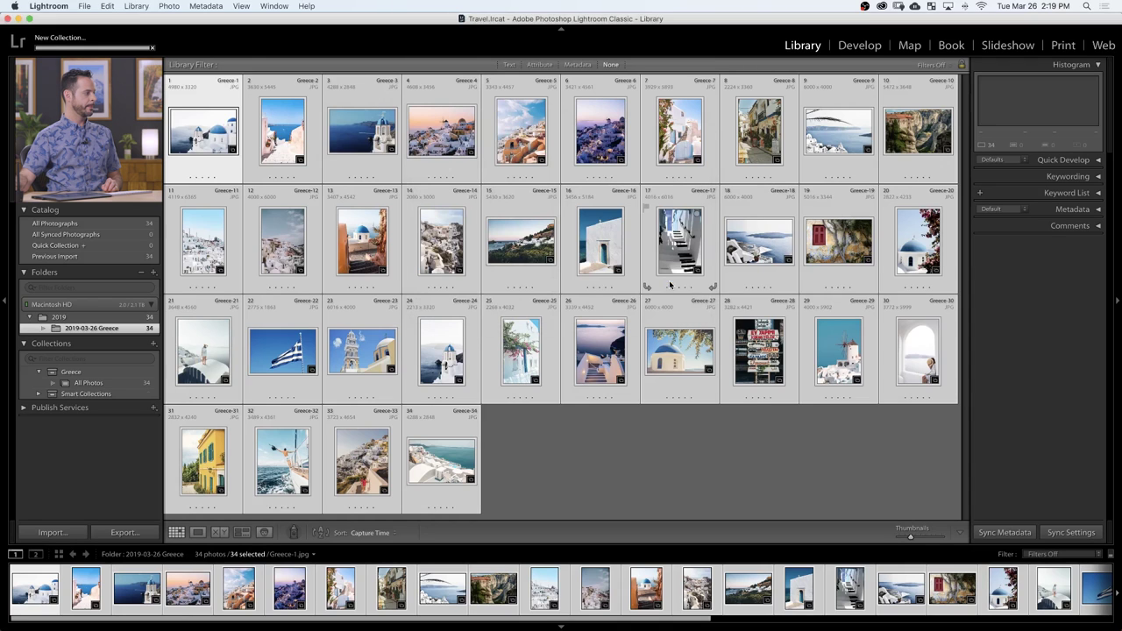
Step: Create an empty collection named People inside the Greece collection set
left_click(154, 345)
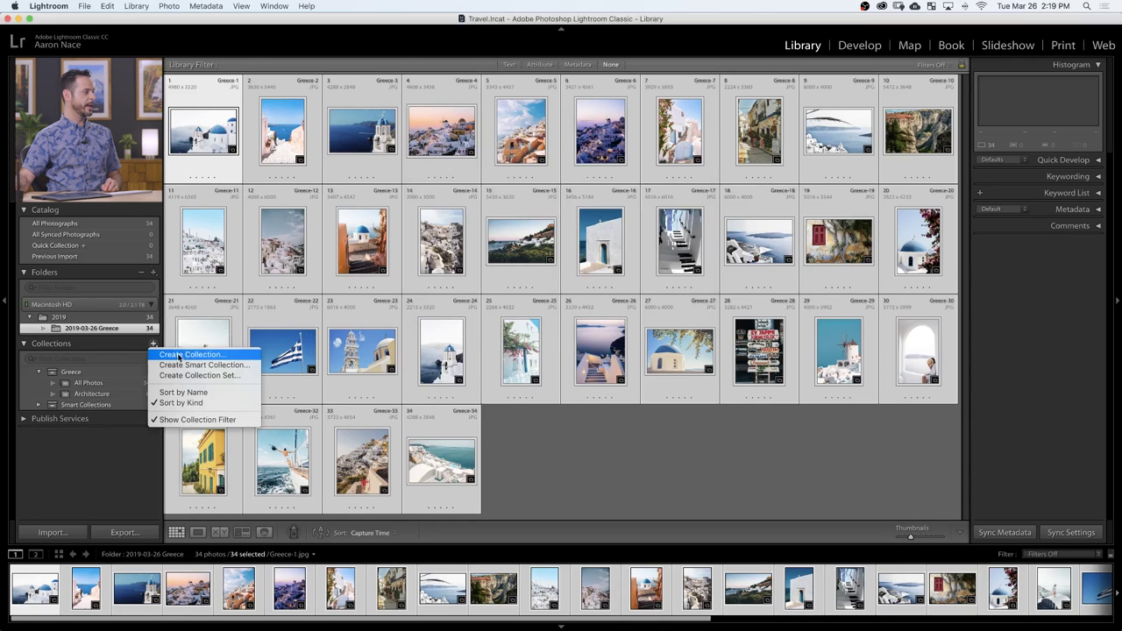
left_click(184, 354)
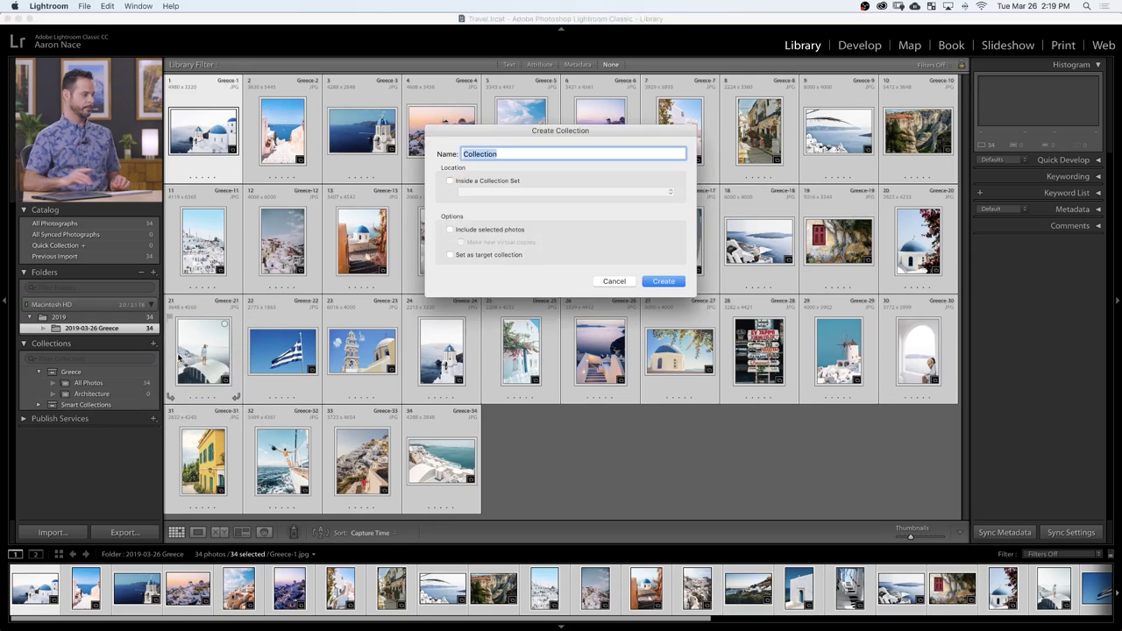
type("Po")
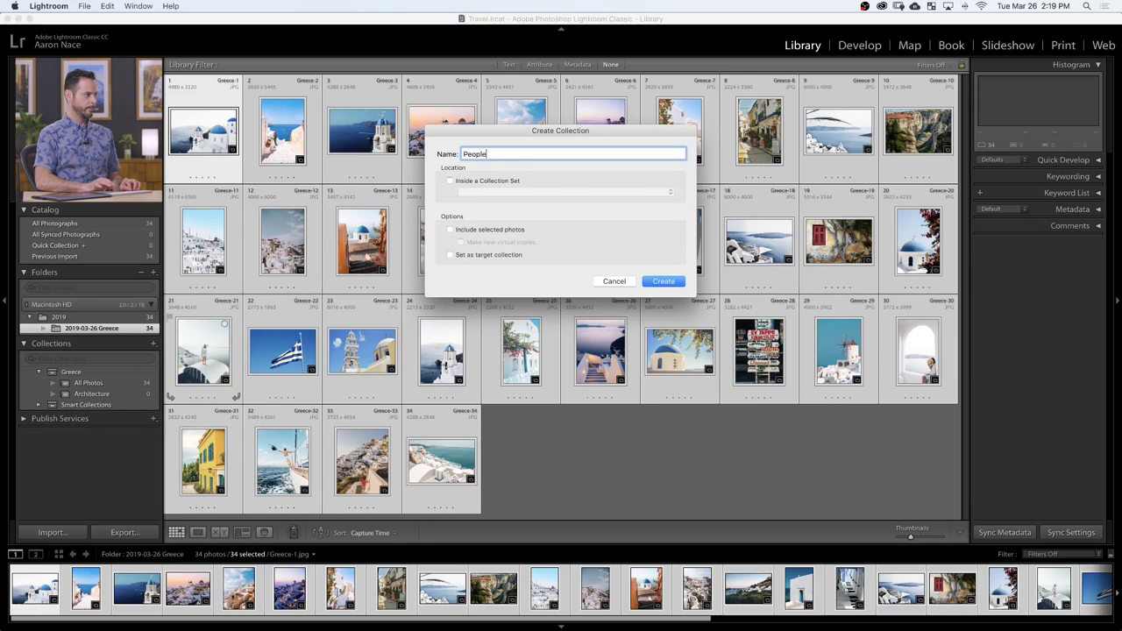
left_click(455, 181)
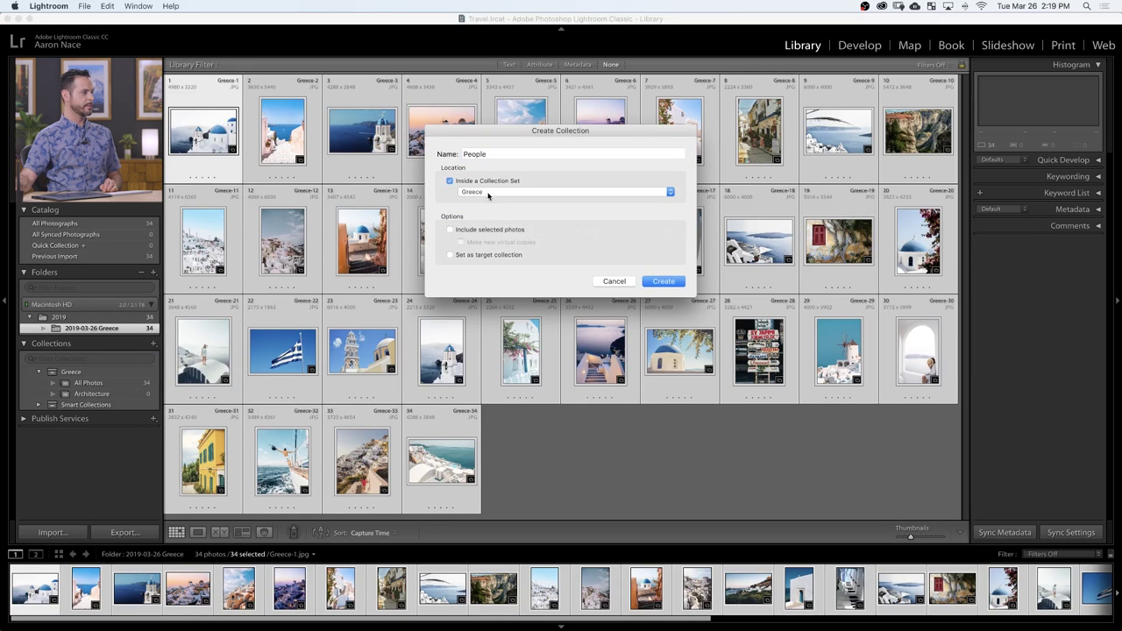
left_click(670, 283)
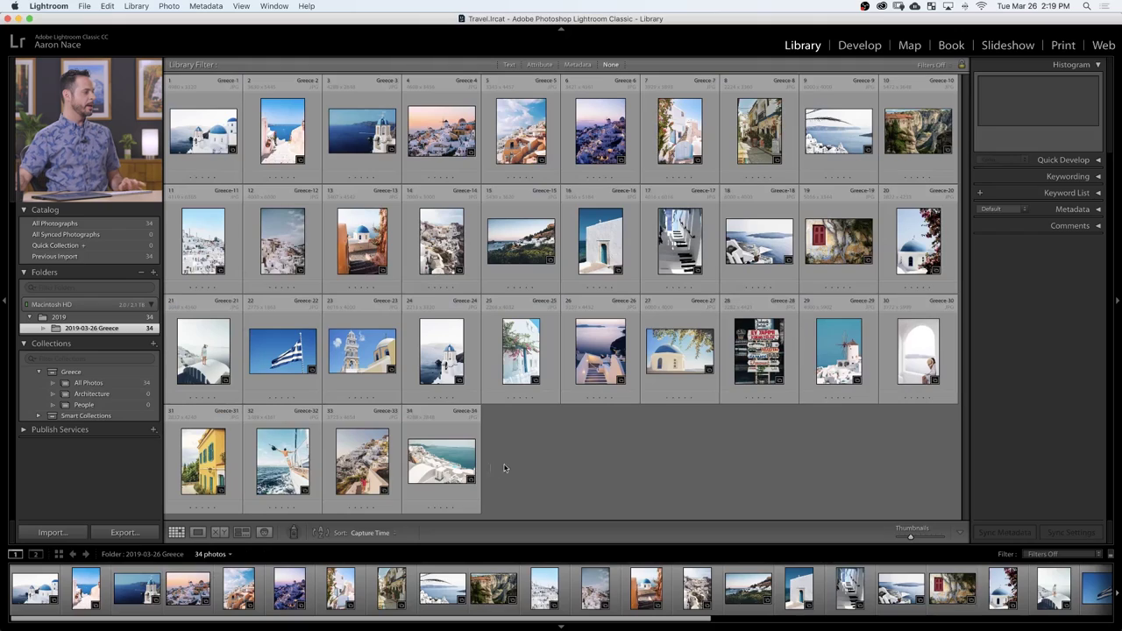
Step: Add the photos showing people, Greece-21, Greece-30 and Greece-32, to the People collection
left_click(282, 460)
left_click(224, 379, "super")
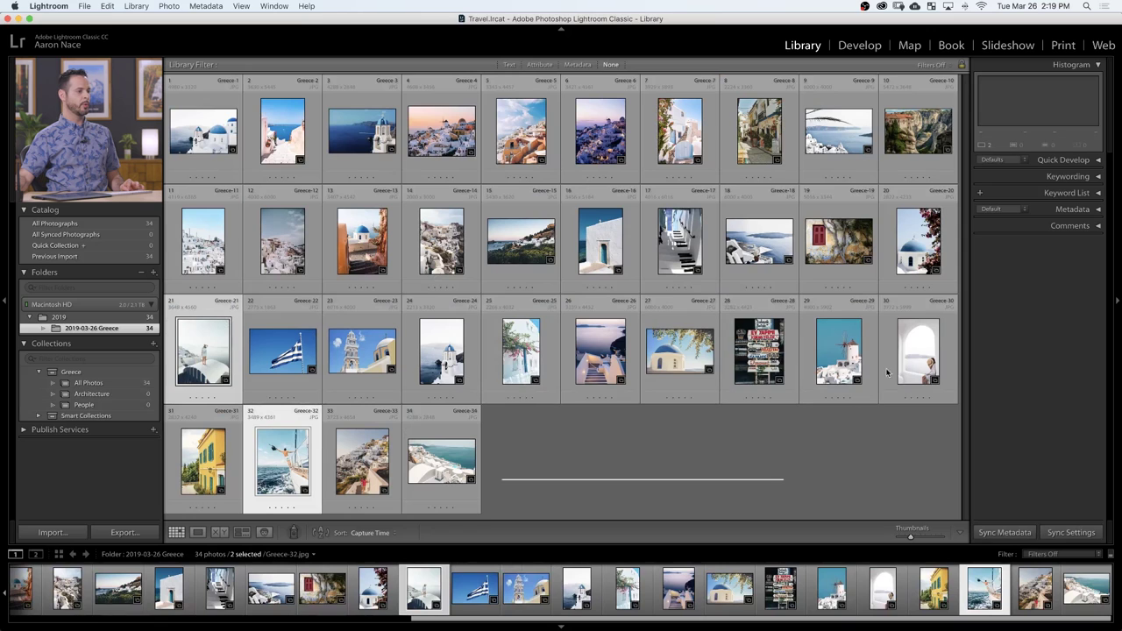
left_click(916, 355, "super")
left_click_drag(281, 461, 112, 404)
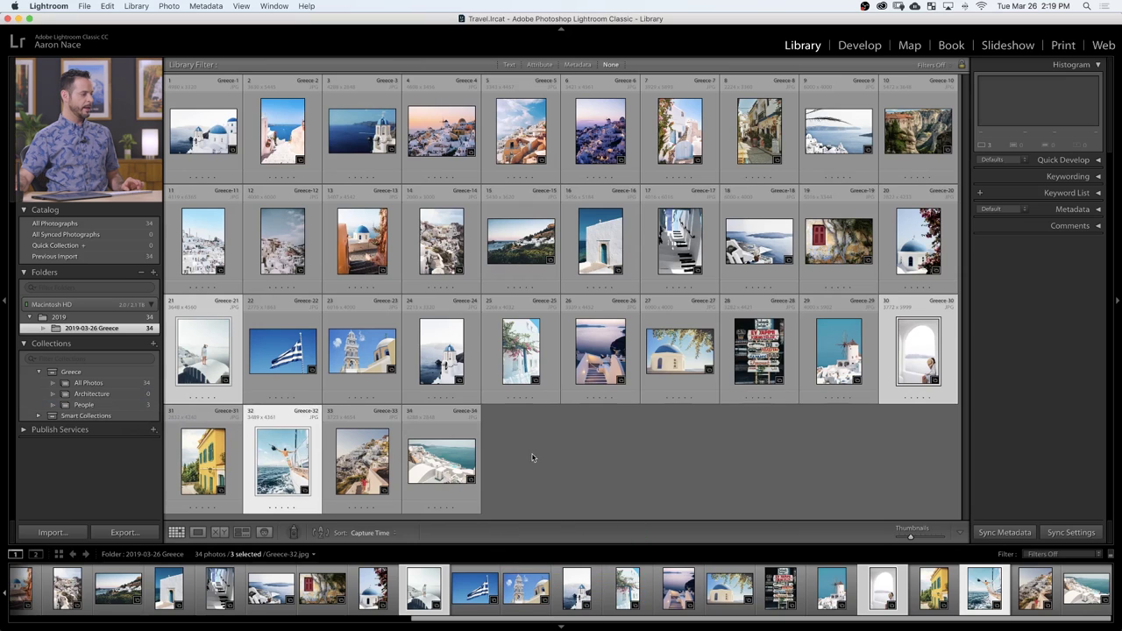
Step: Add all photos except Greece-21, Greece-22, Greece-28, Greece-30 and Greece-32 to the Architecture collection
key("super+a")
left_click(230, 377, "super")
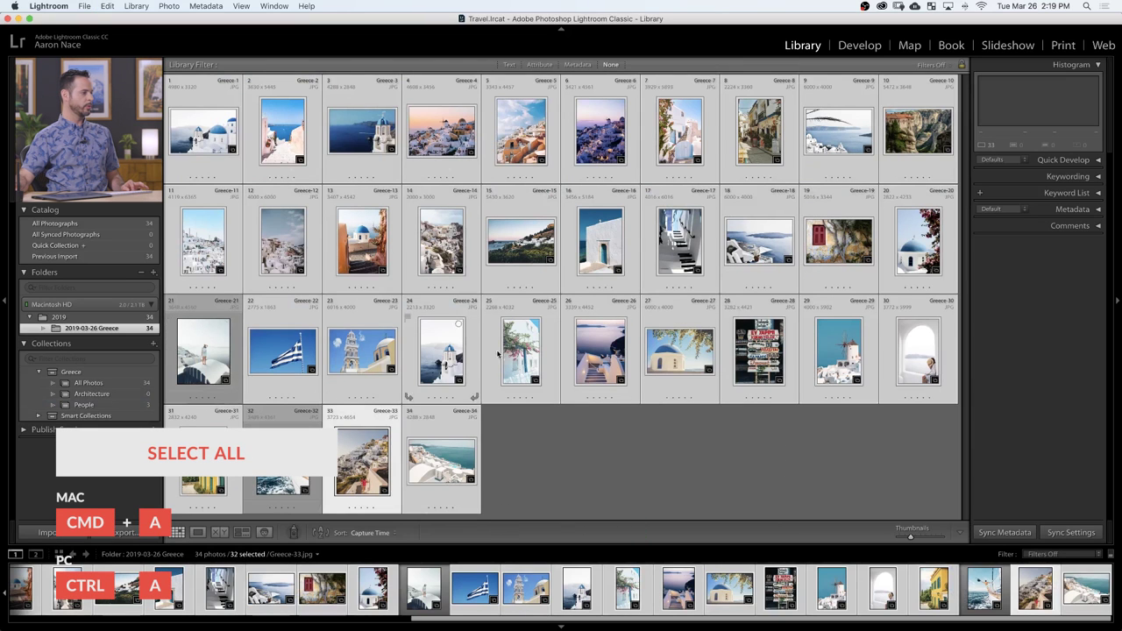
left_click(911, 358, "super")
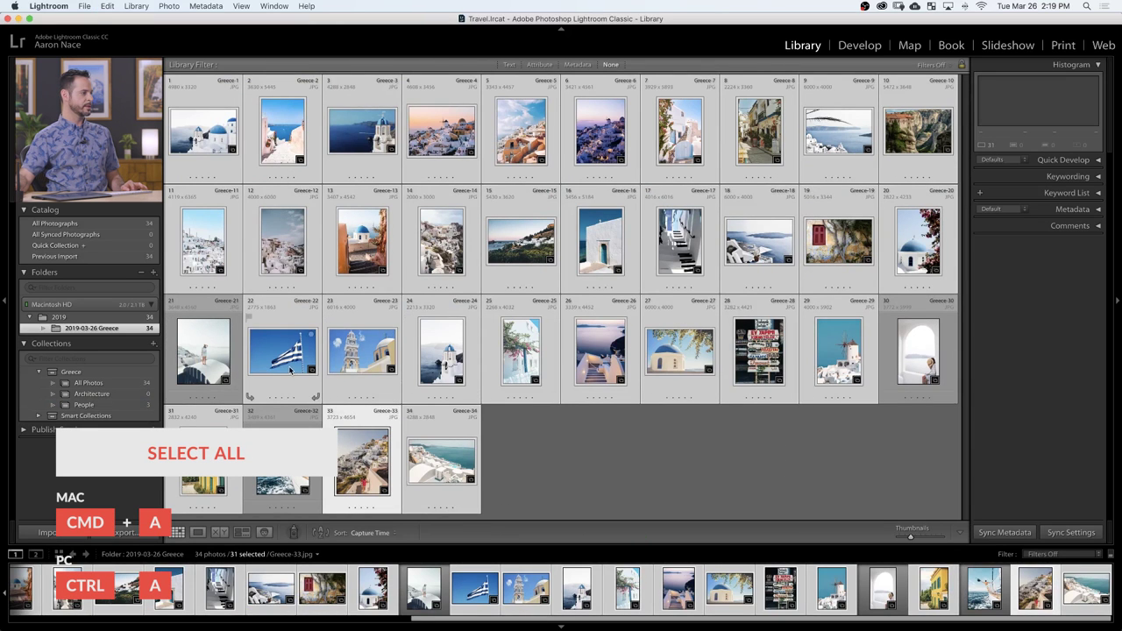
left_click(290, 370, "super")
left_click(785, 360, "super")
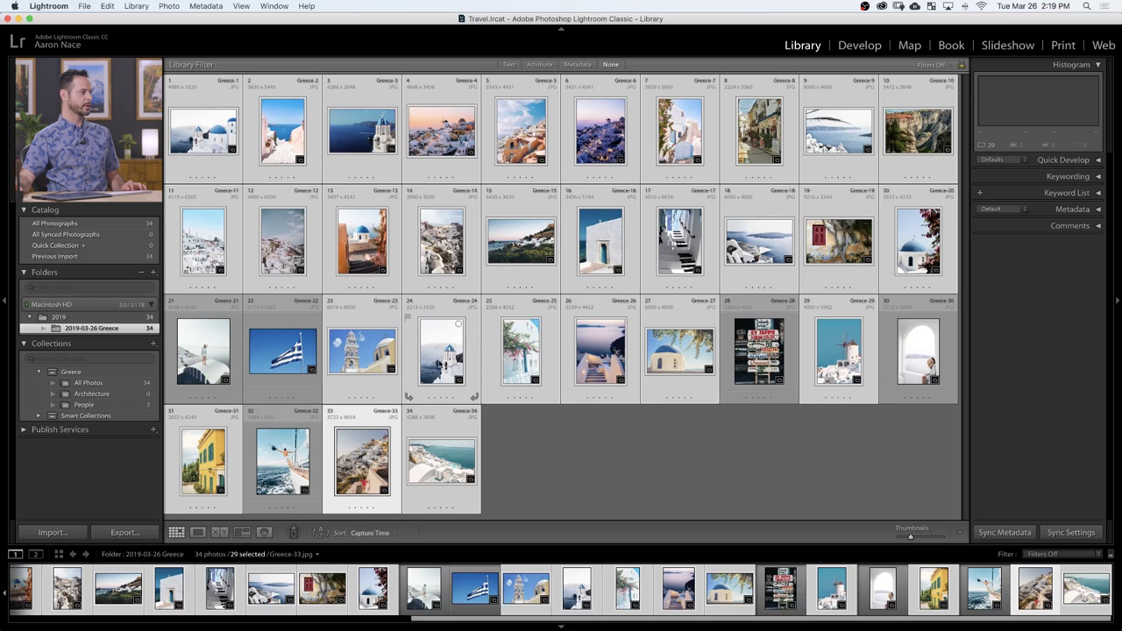
left_click_drag(438, 359, 104, 396)
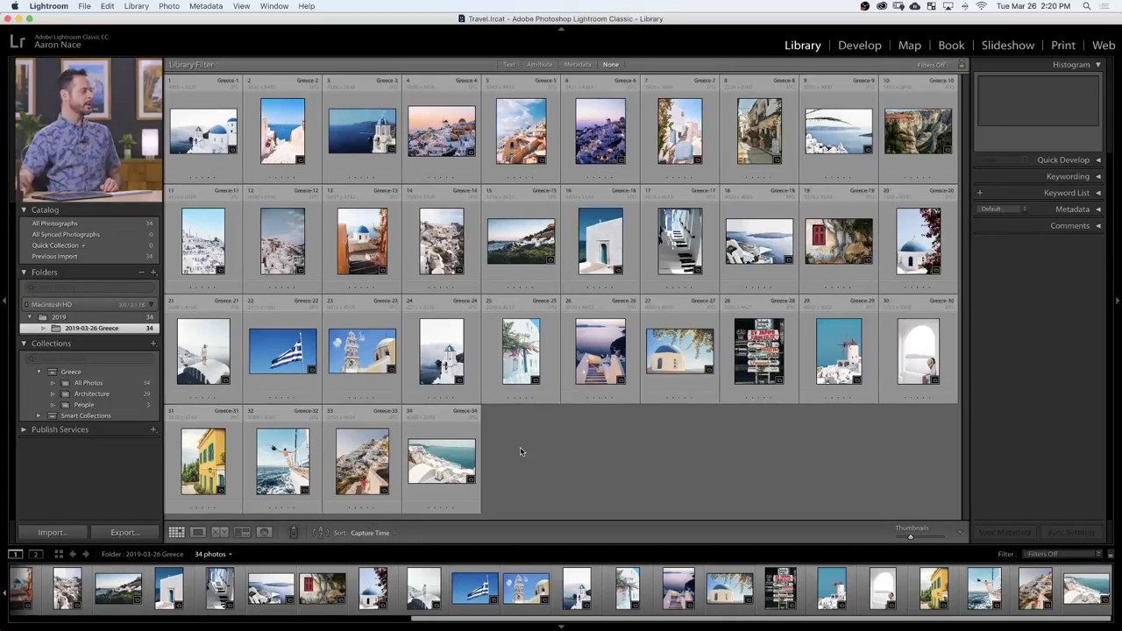
Step: Collapse the Greece collection set, show the 2019-03-26 Greece folder in Finder, and examine its image files in column view
left_click(39, 372)
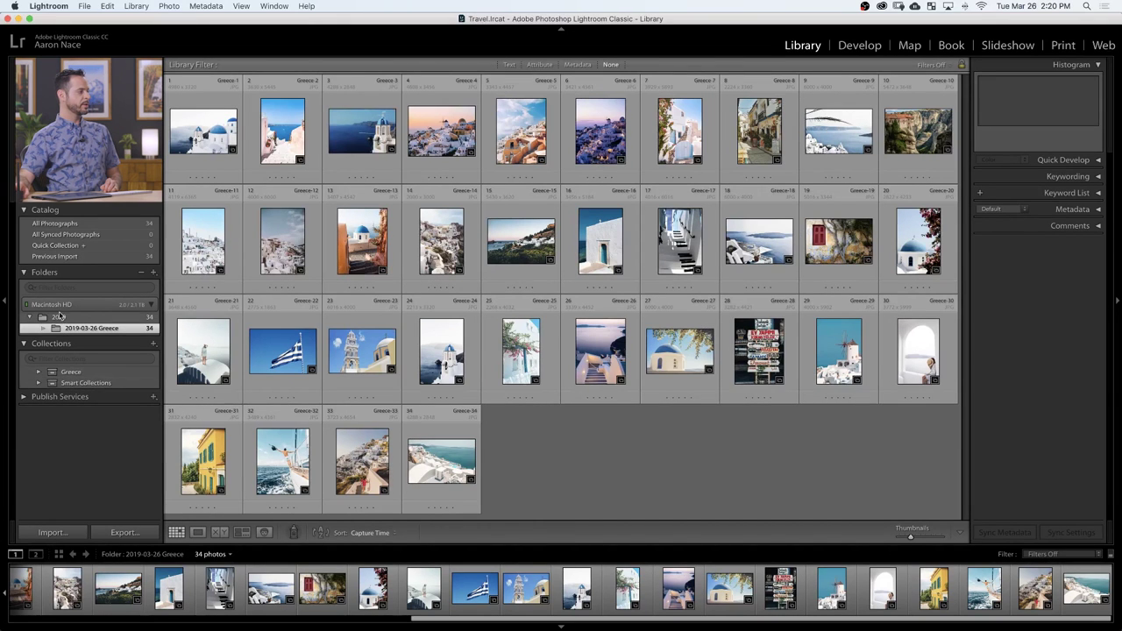
right_click(98, 332)
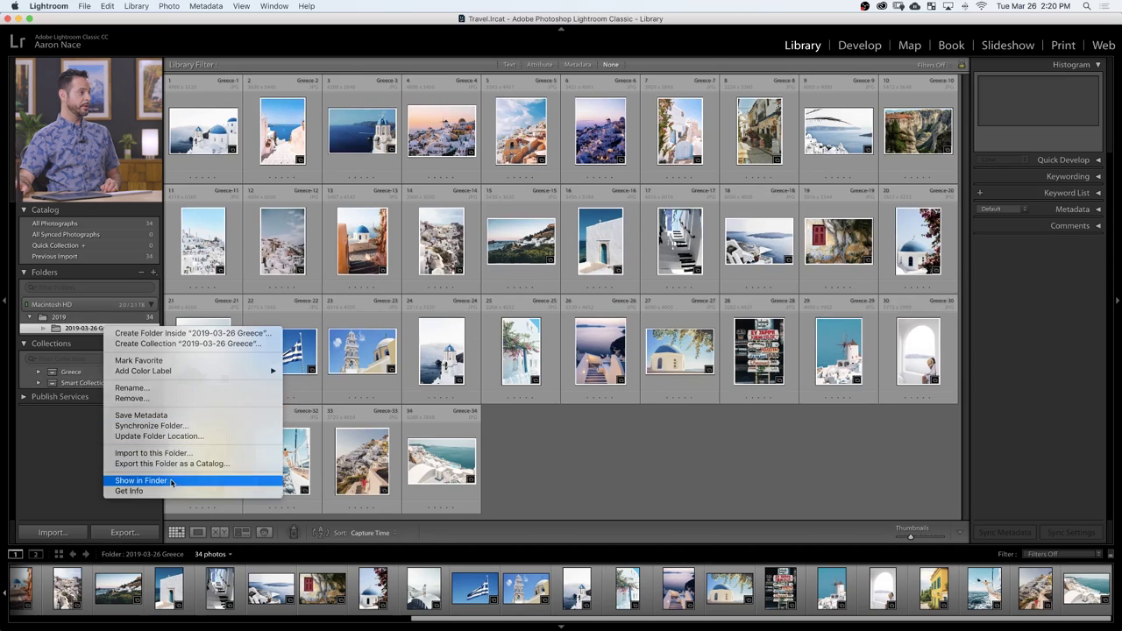
left_click(140, 481)
left_click(582, 210)
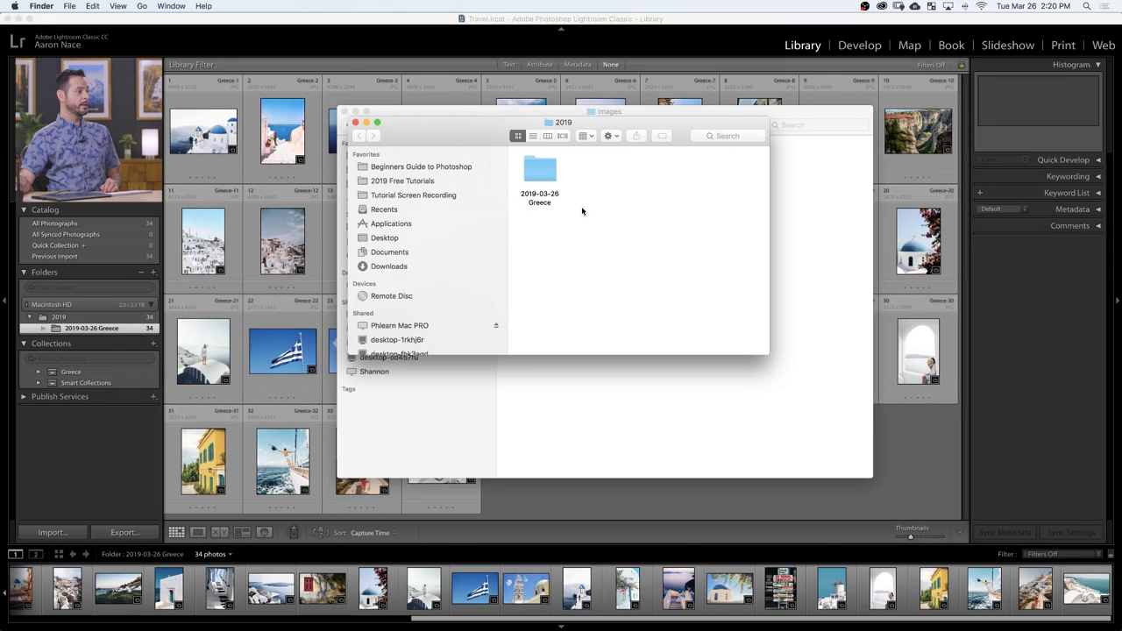
left_click(548, 136)
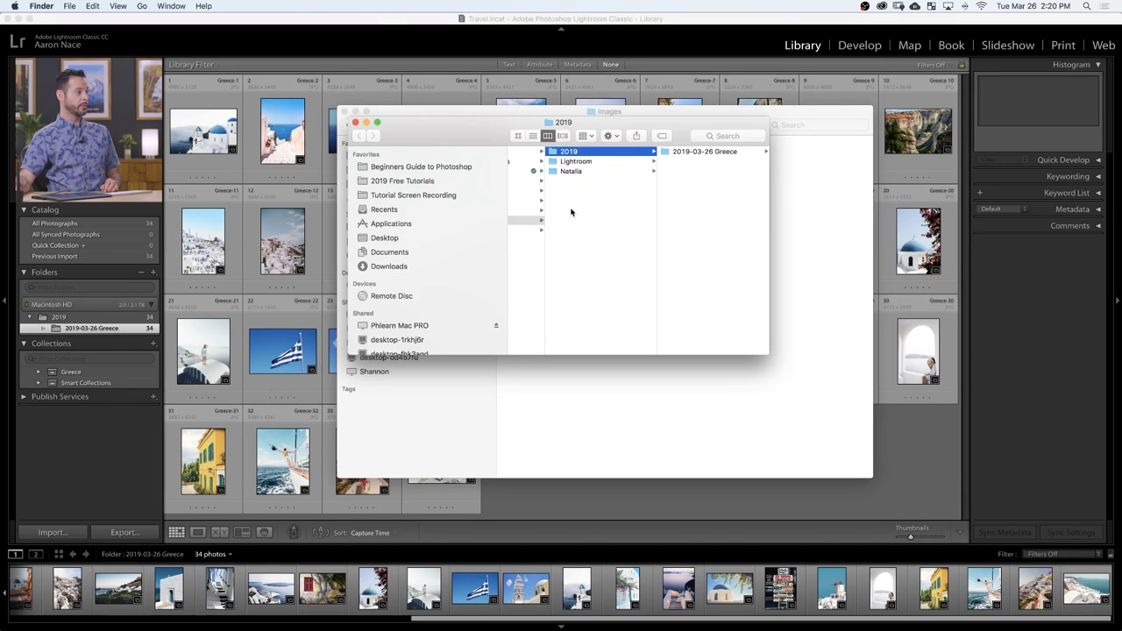
scroll(570, 212, "left", 3)
scroll(604, 220, "right", 3)
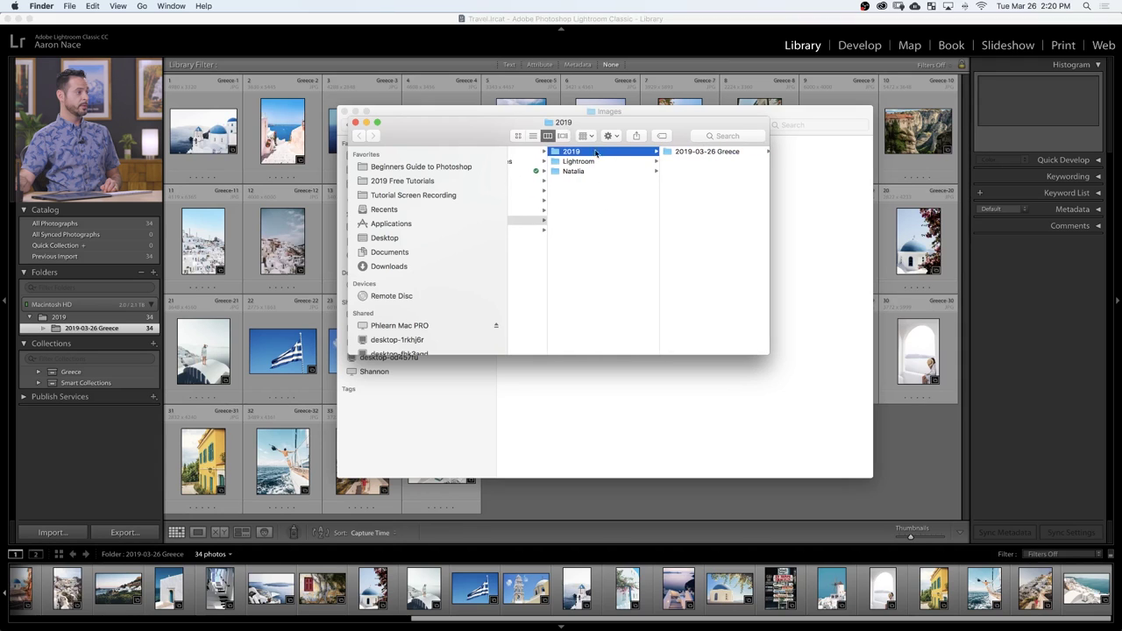
left_click(712, 152)
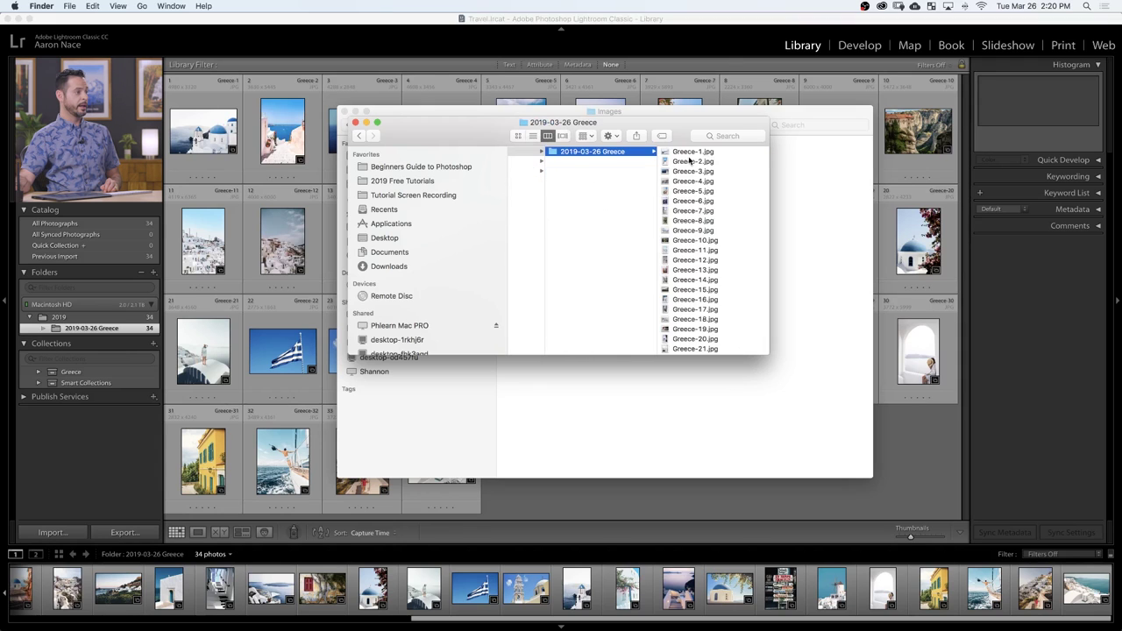
scroll(696, 161, "down", 5)
scroll(699, 176, "up", 5)
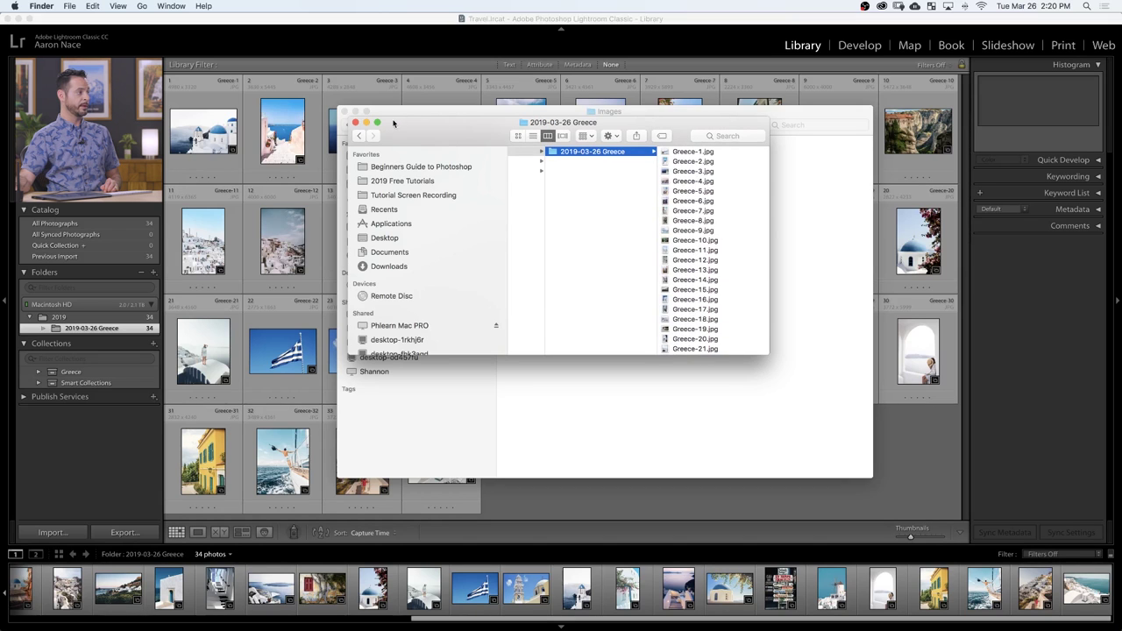
Step: Close the Finder window, return to Lightroom Classic, expand the Greece collection set, and view its All Photos, Architecture and People collections
left_click(355, 123)
left_click(384, 36)
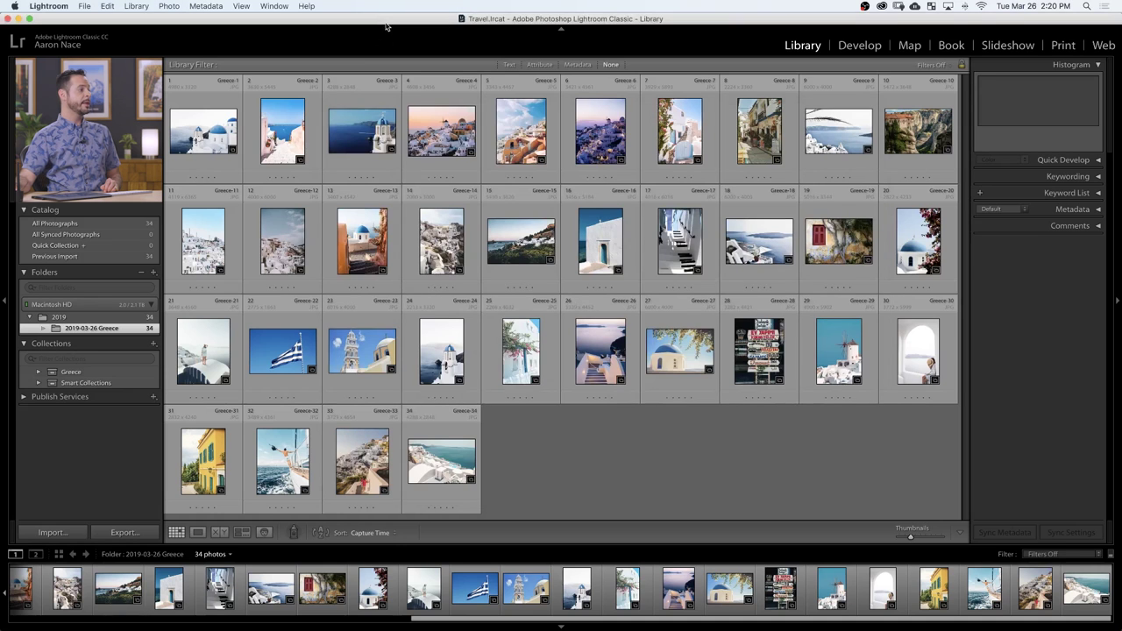
left_click(38, 372)
left_click(72, 373)
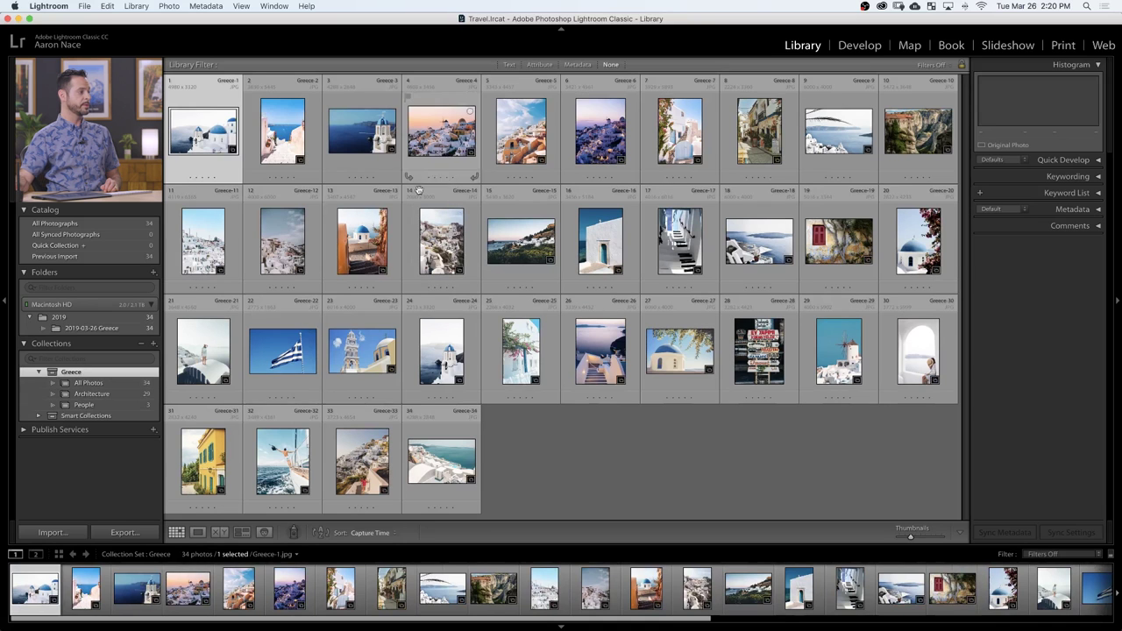
left_click(104, 385)
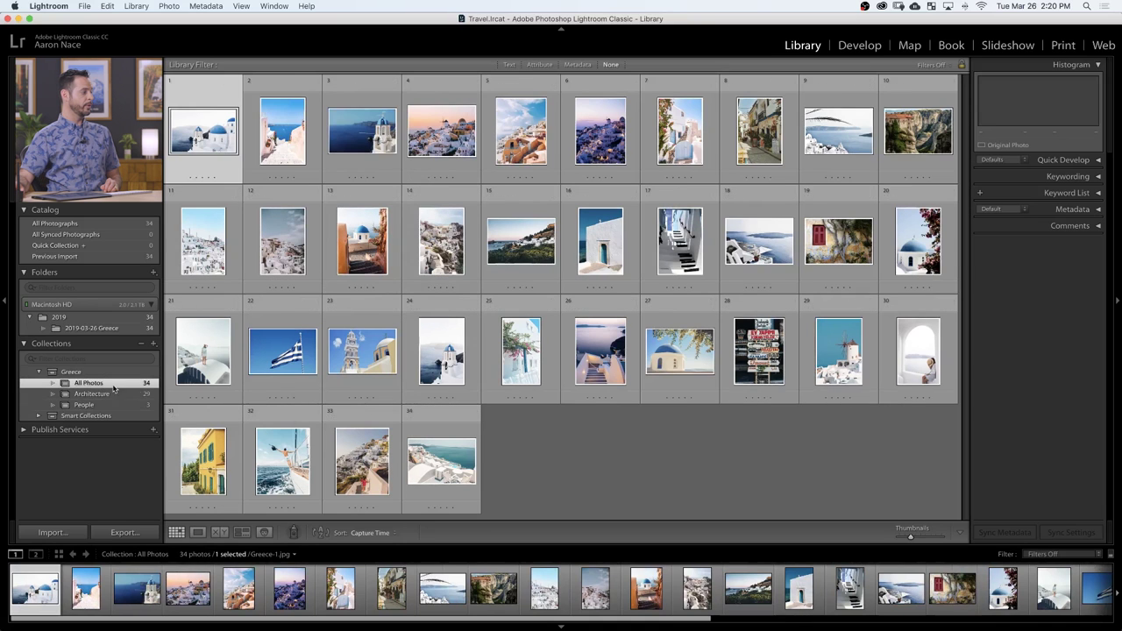
left_click(136, 395)
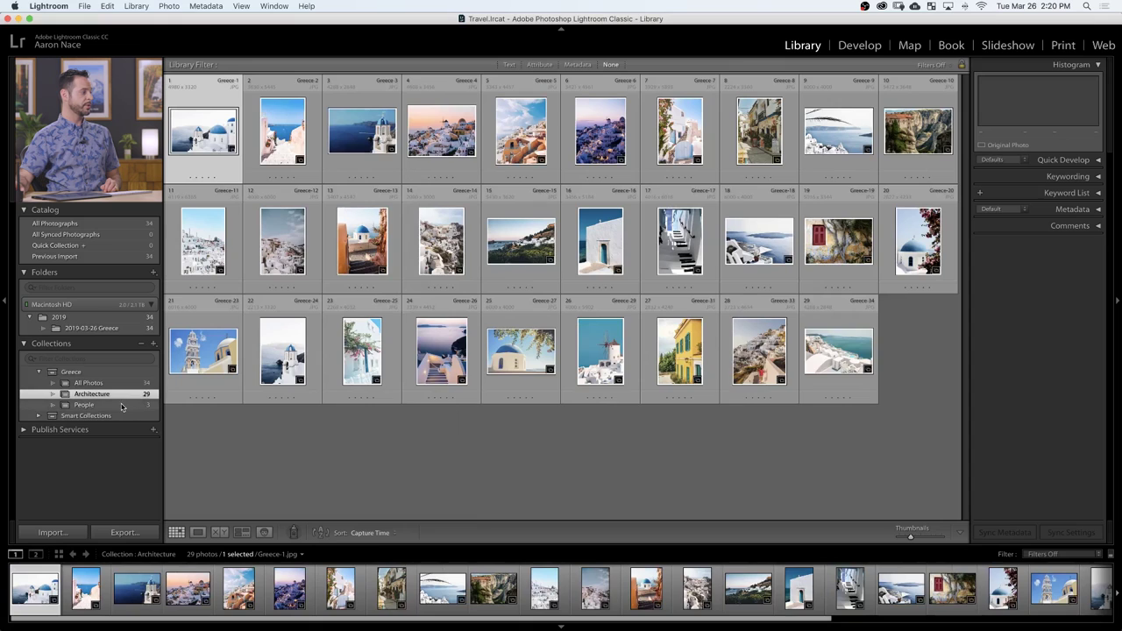
left_click(122, 406)
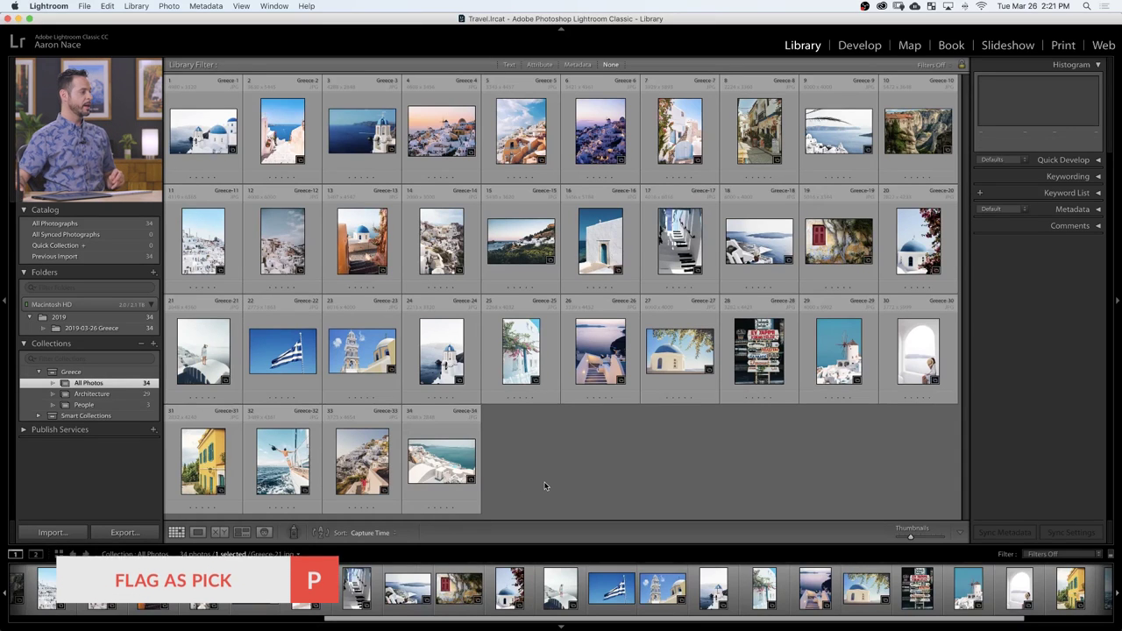
Step: Flag Greece-1, Greece-6, Greece-19 and Greece-32 as picks in the All Photos collection and clear the selection
left_click(208, 146)
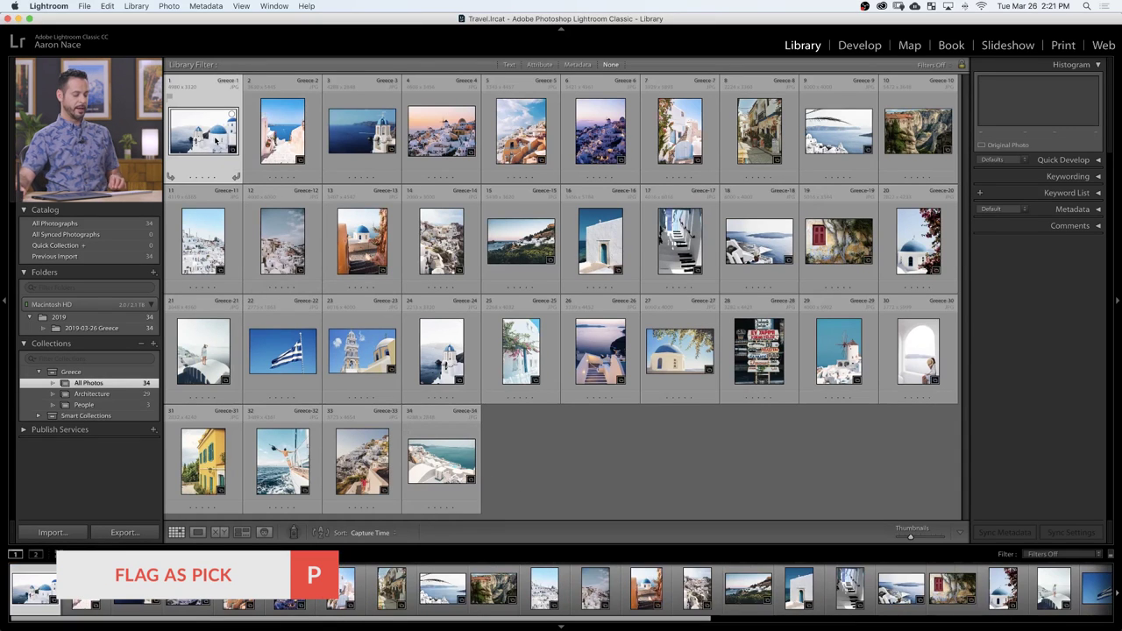
key("p")
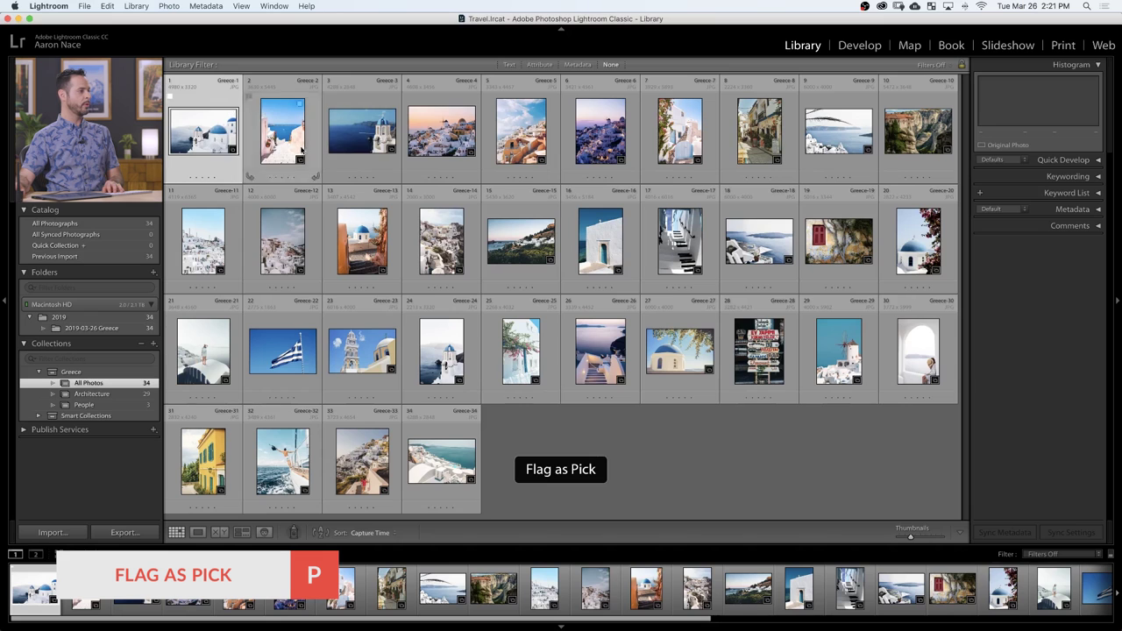
left_click(601, 149)
key("p")
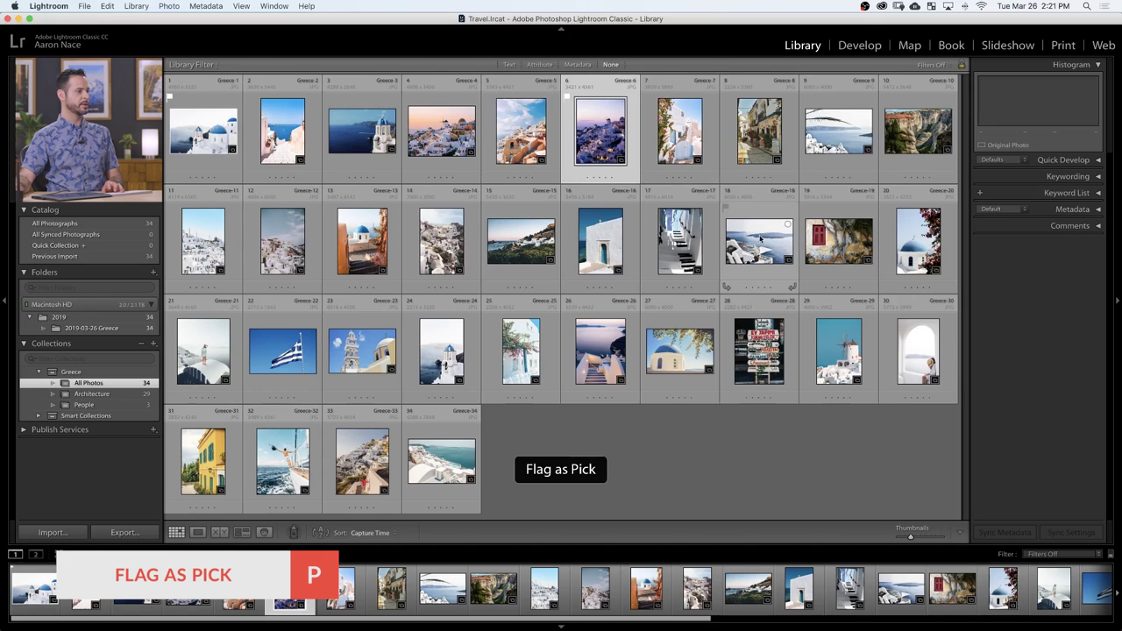
left_click(838, 241)
key("p")
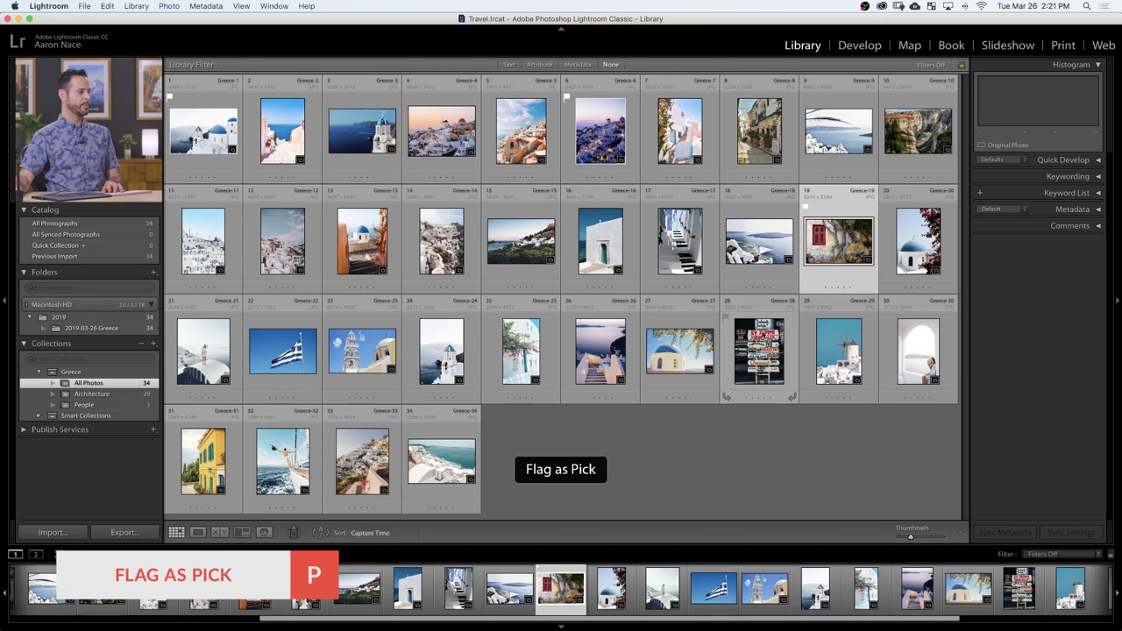
left_click(933, 368)
left_click(285, 465)
key("p")
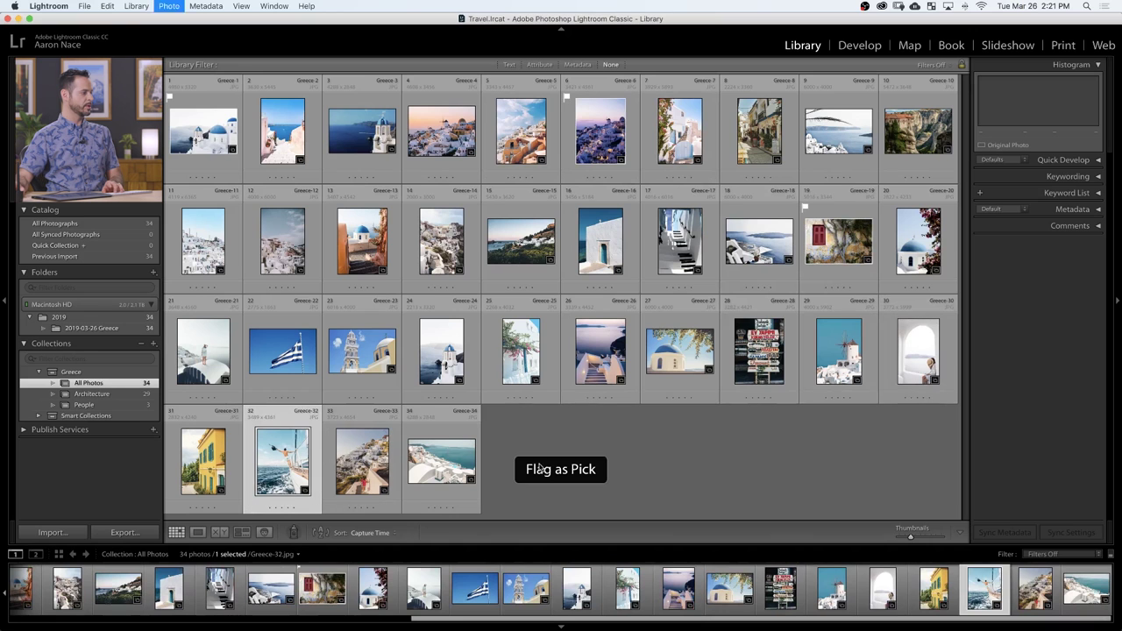
left_click(671, 460)
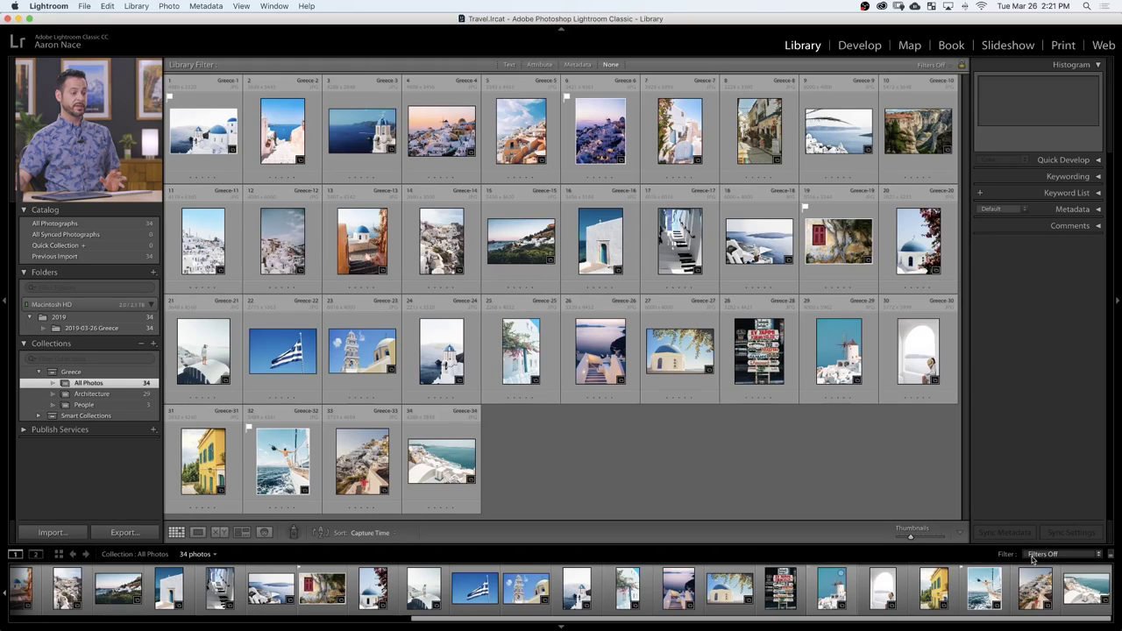
Step: Filter the All Photos collection to flagged photos only, and switch the flag filter off again after viewing them
left_click(1043, 554)
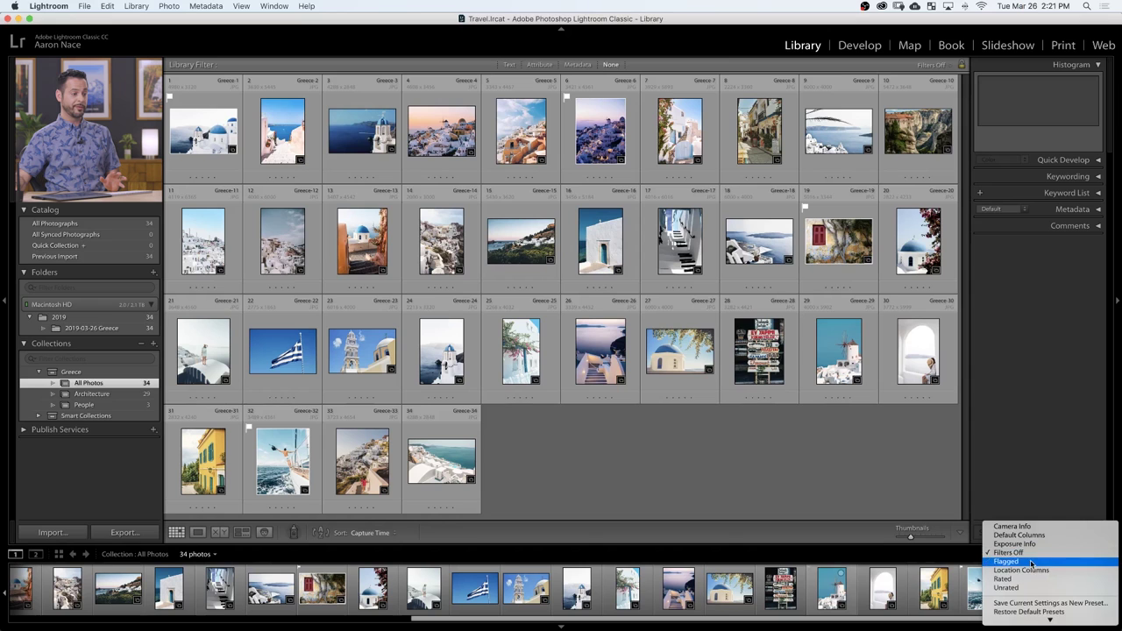
left_click(1031, 562)
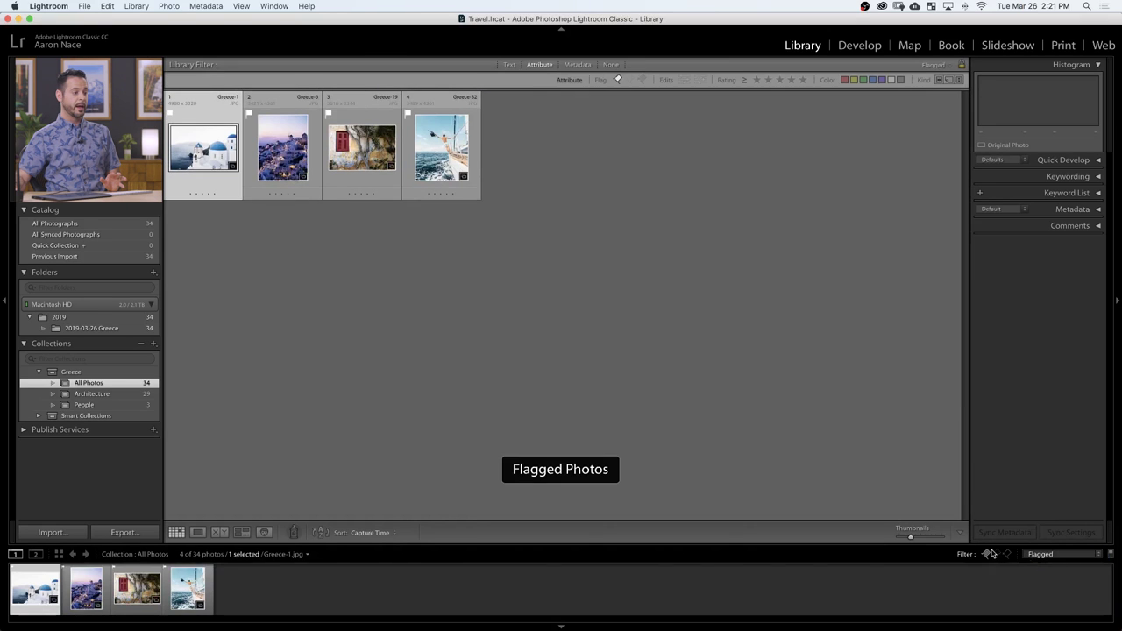
left_click(988, 555)
left_click(986, 554)
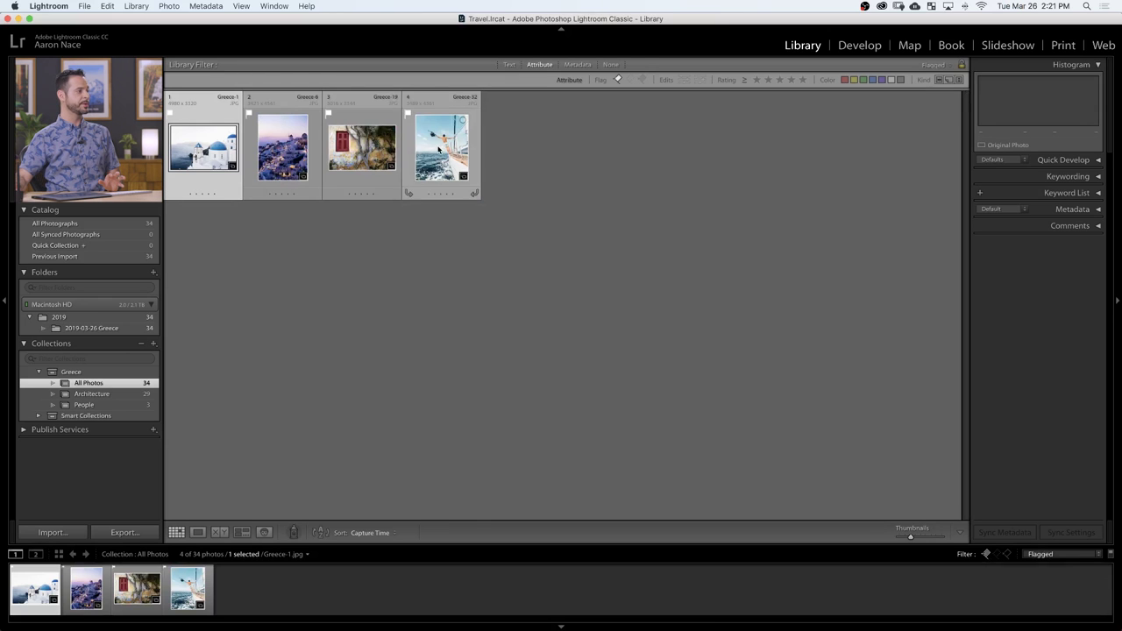
left_click(986, 554)
left_click(986, 554)
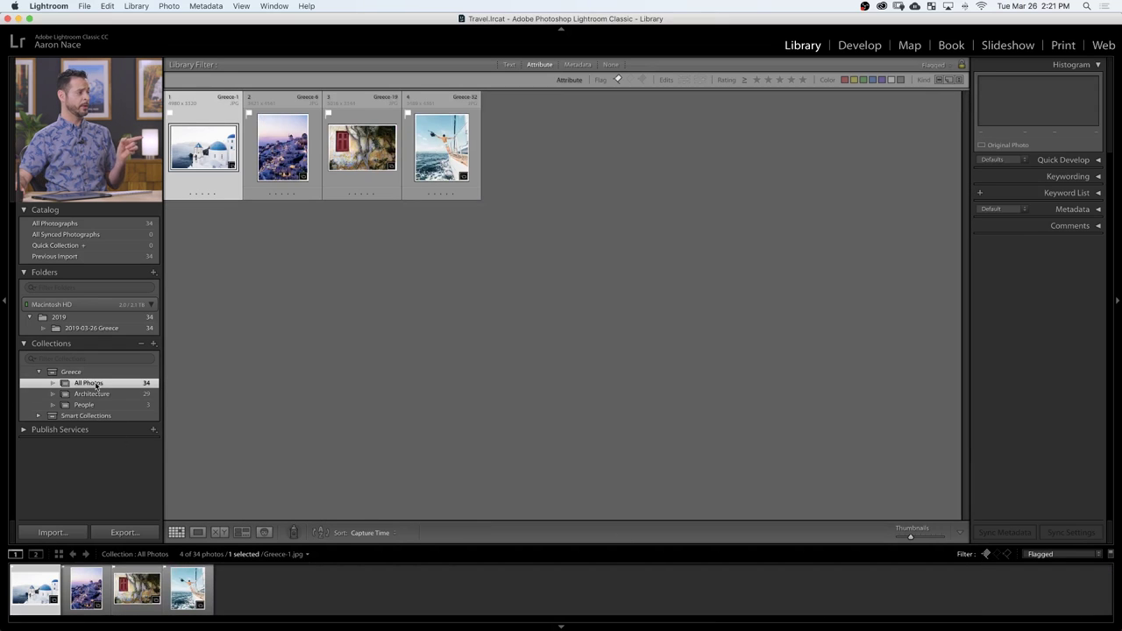
left_click(987, 555)
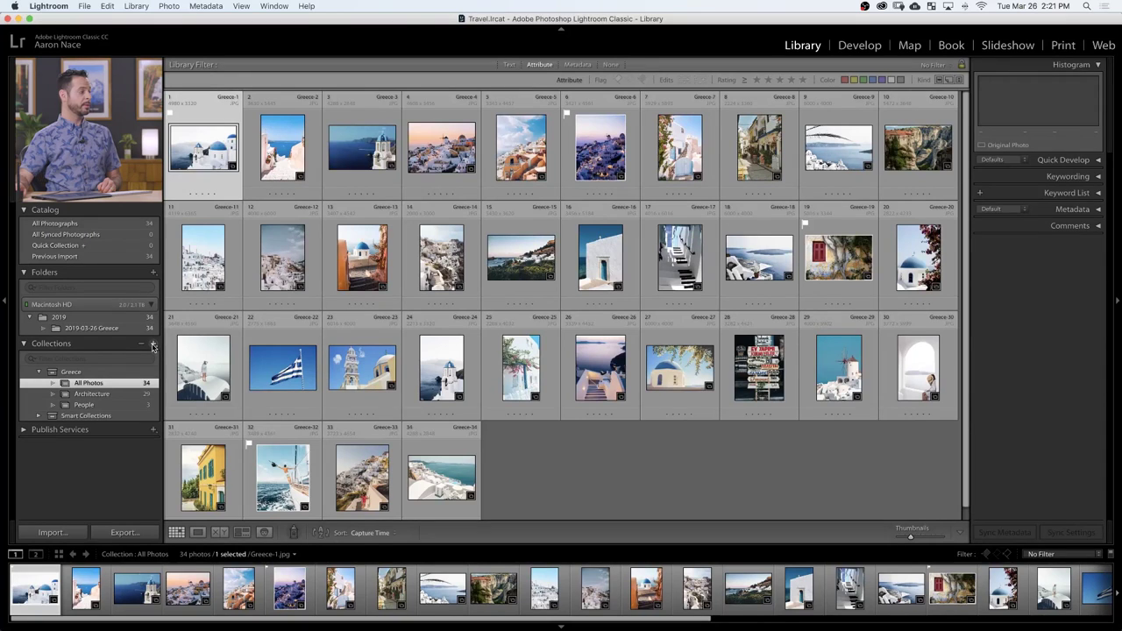
Step: Start a new smart collection named Picks, located inside the Greece collection set
left_click(152, 345)
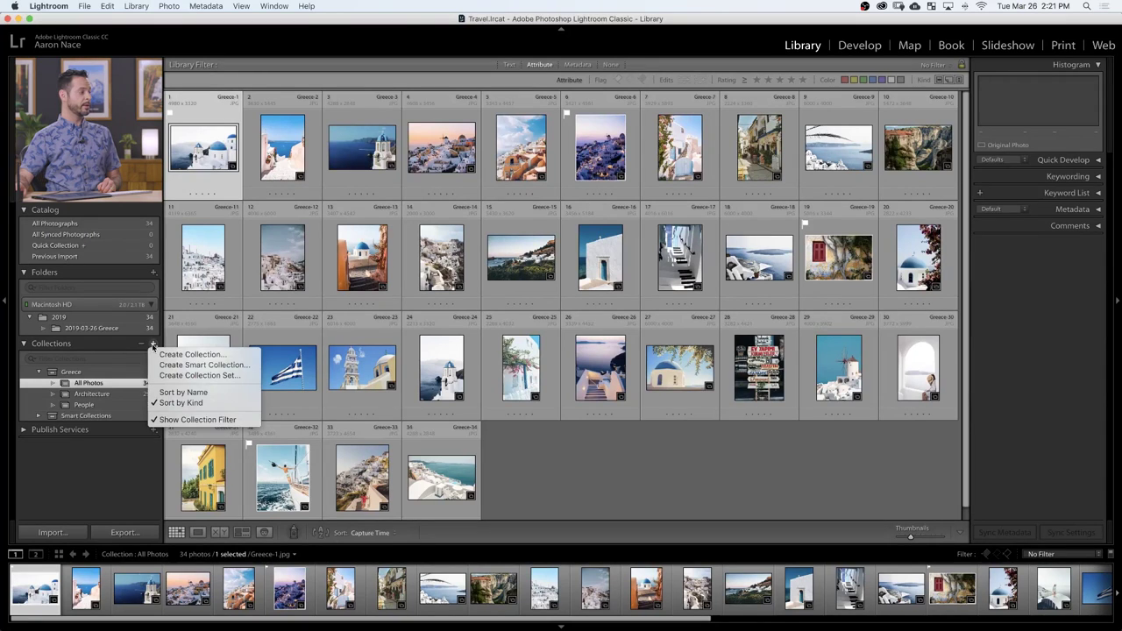
left_click(198, 367)
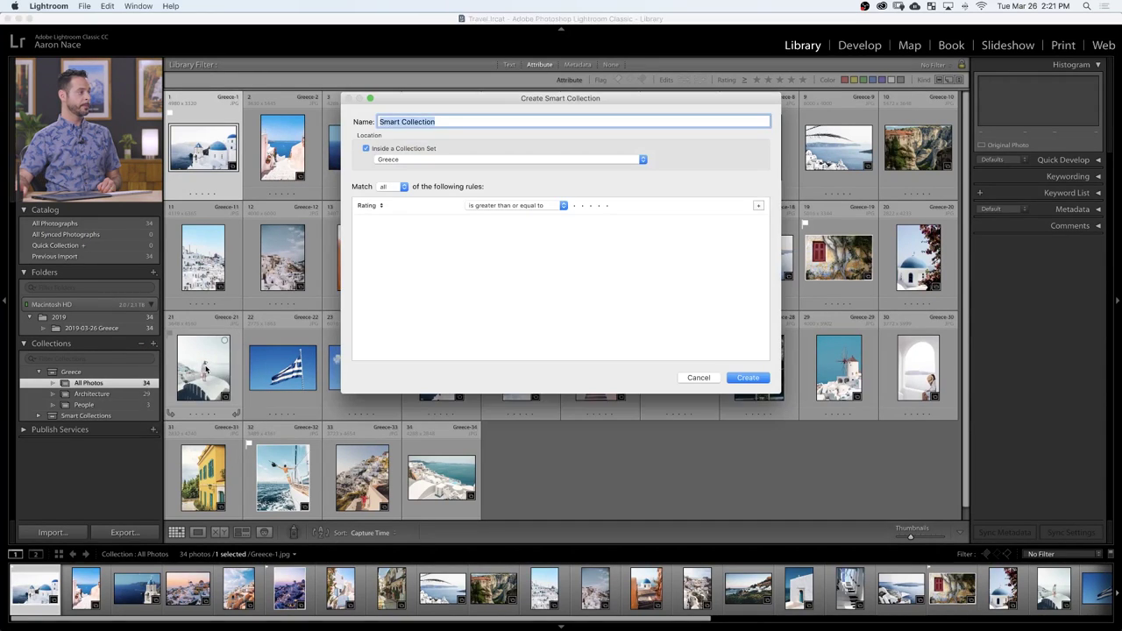
type("Pick")
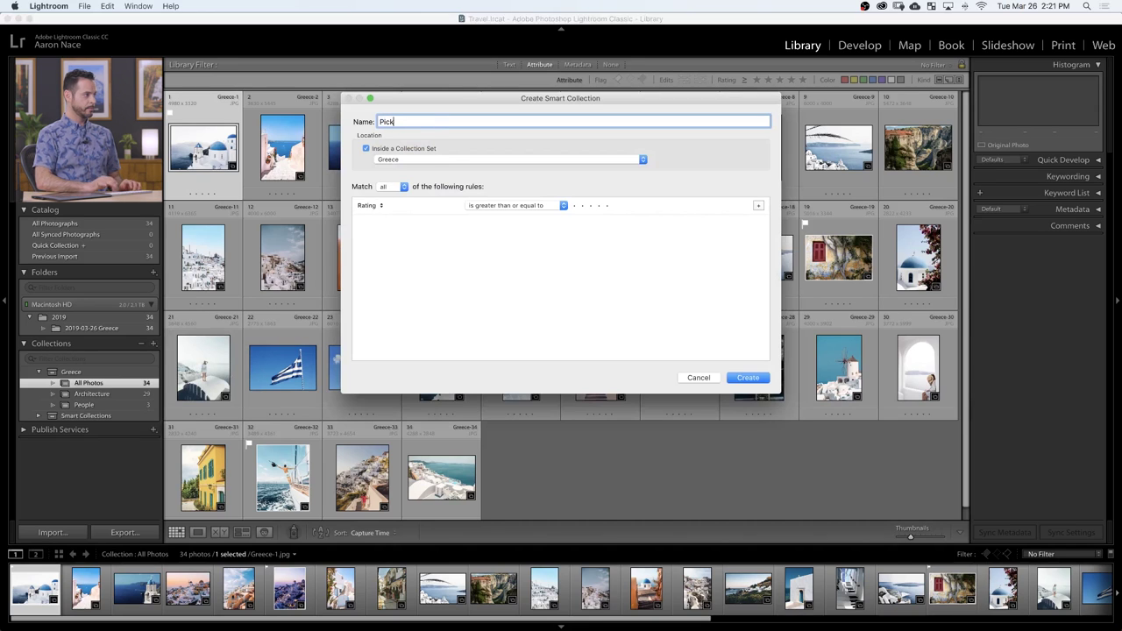
type("s")
left_click(412, 163)
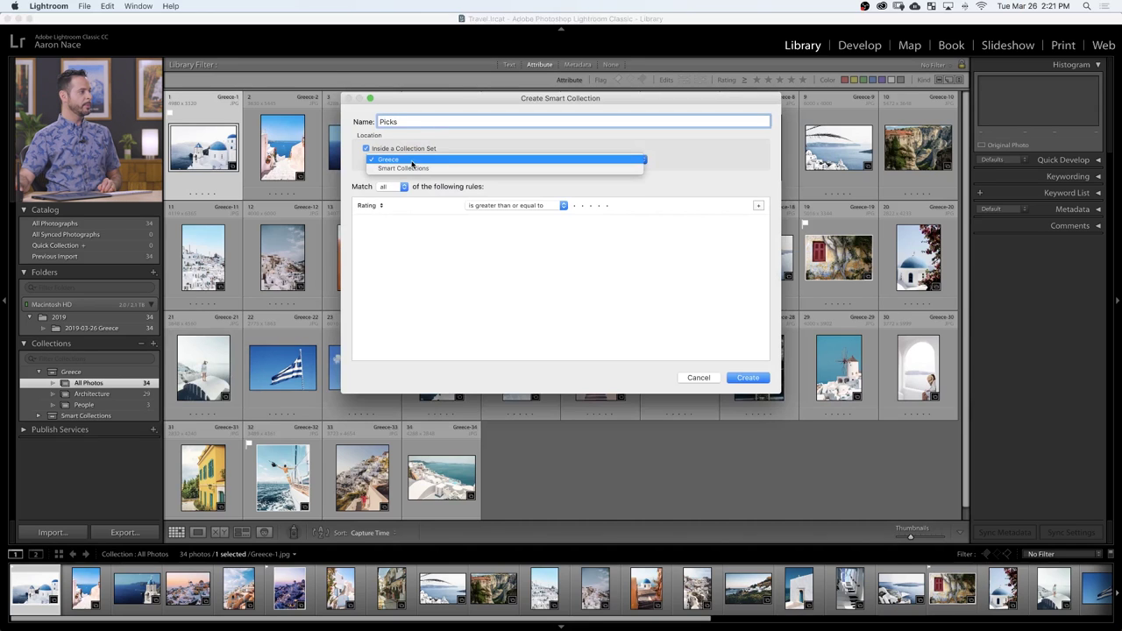
left_click(402, 160)
left_click(400, 162)
left_click(400, 161)
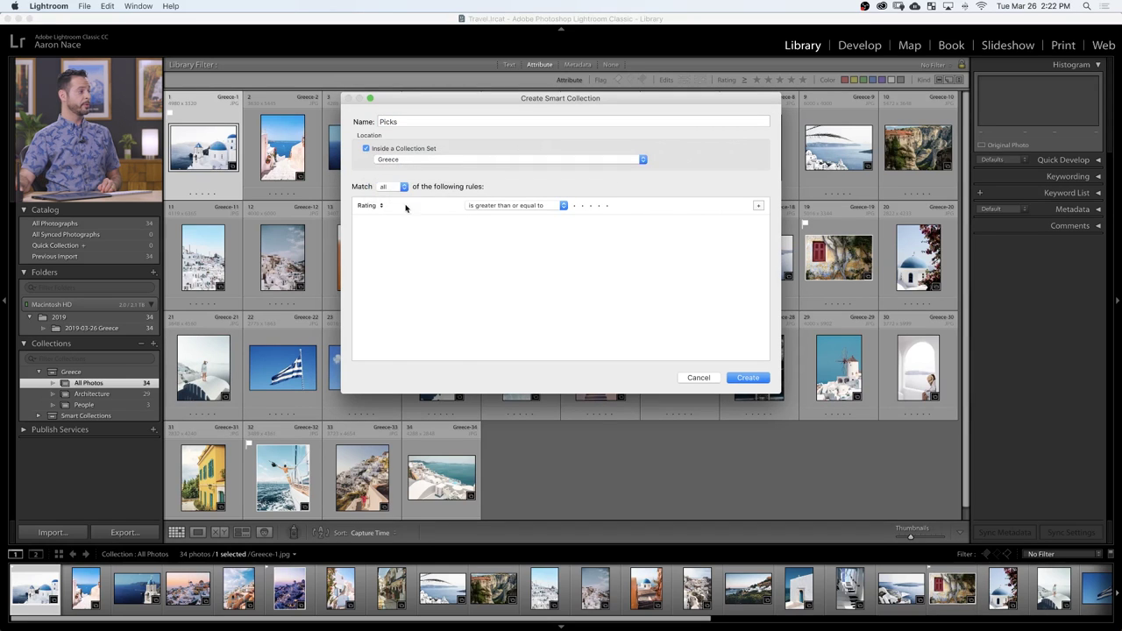
Step: Set the smart collection's rule to Pick Flag is flagged, and add a second rule row based on Rating
left_click(373, 205)
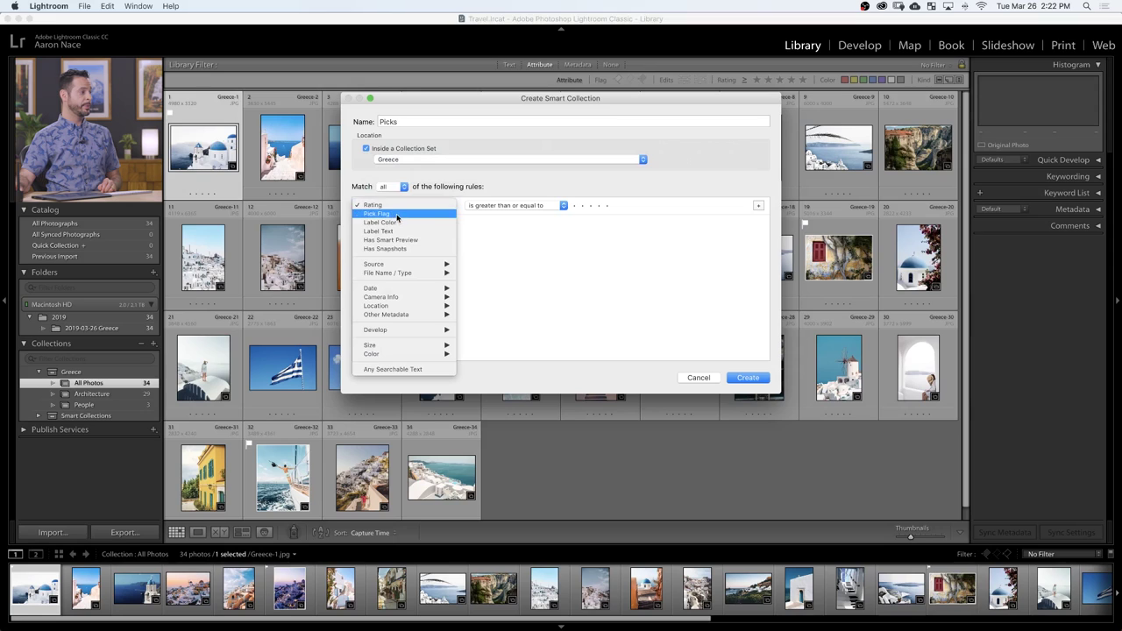
left_click(396, 215)
left_click(595, 207)
left_click(596, 209)
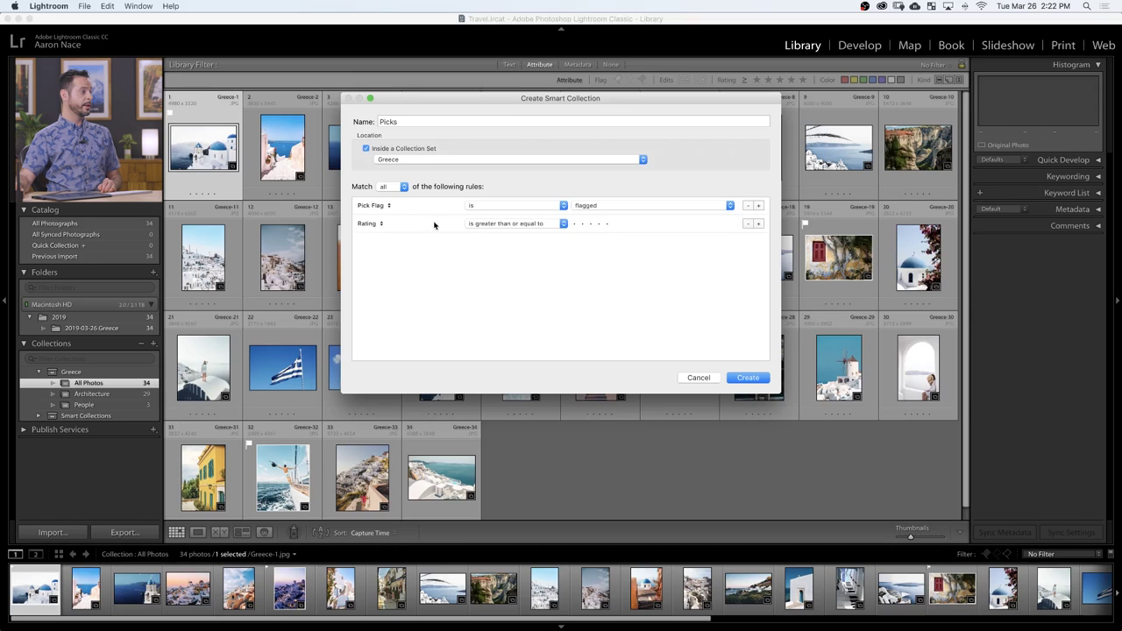
Step: Review the criteria available for the second rule without changing it, and create the Picks smart collection
left_click(381, 226)
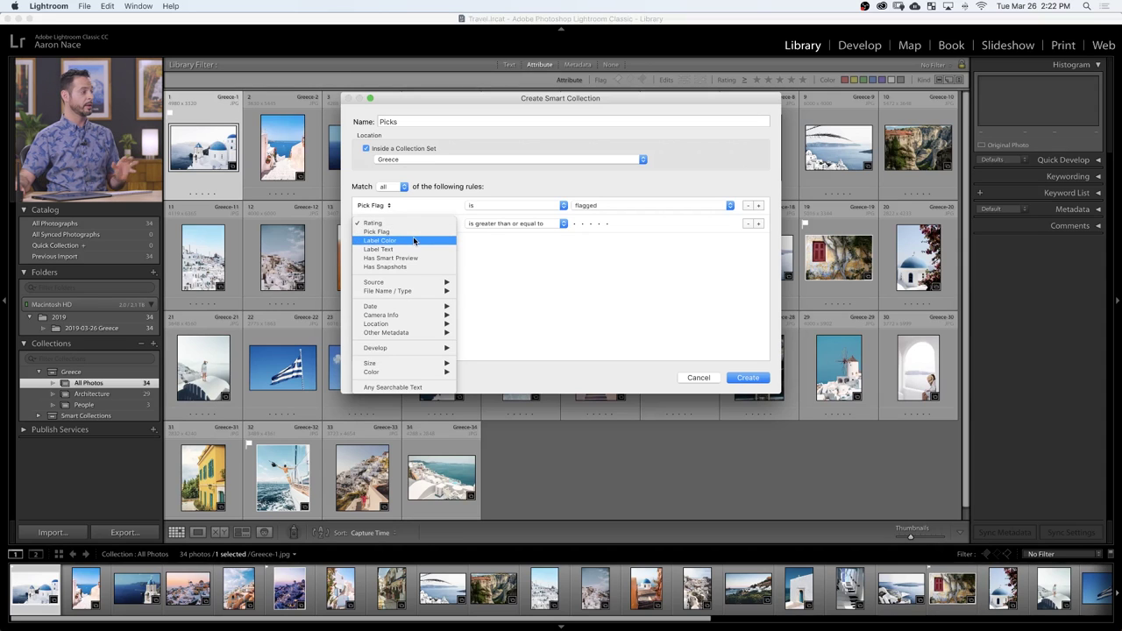
mouse_move(409, 309)
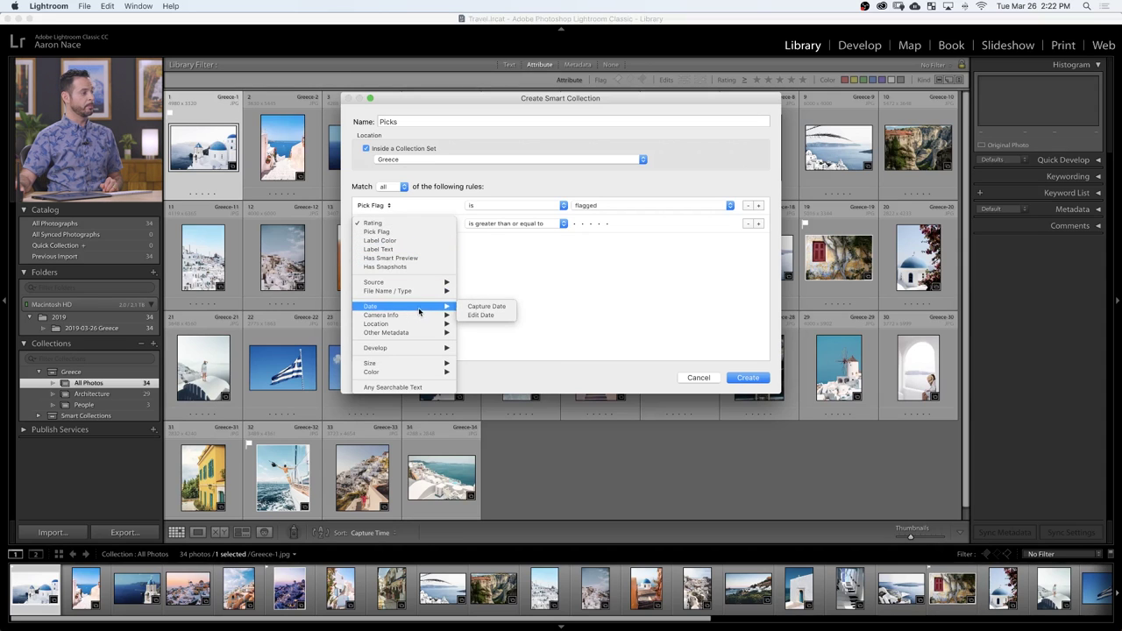
mouse_move(433, 324)
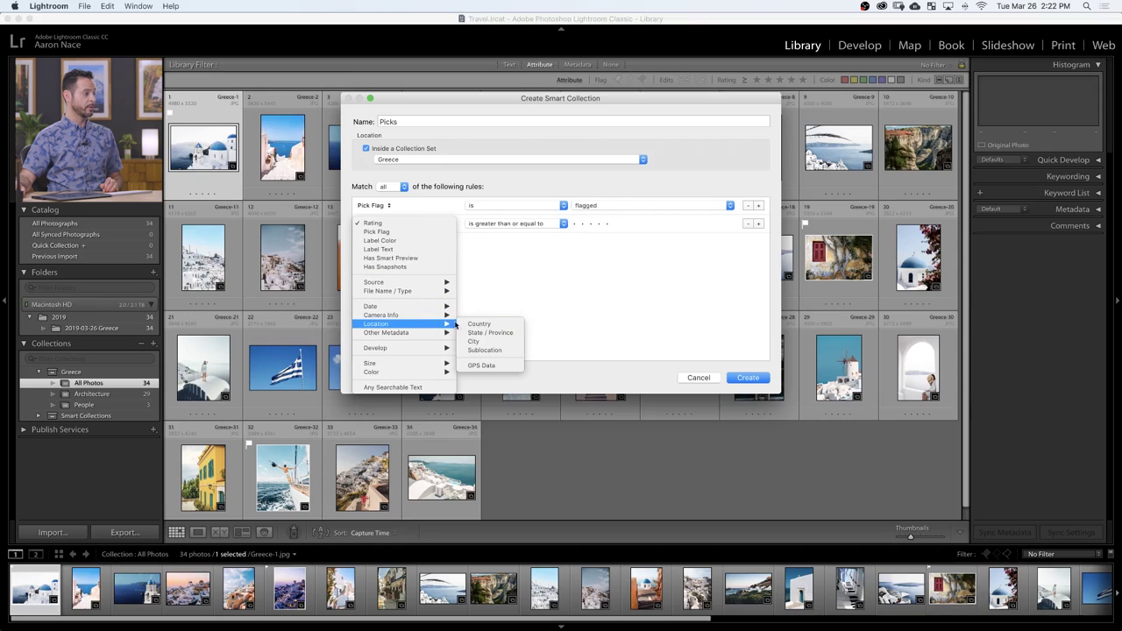
mouse_move(417, 349)
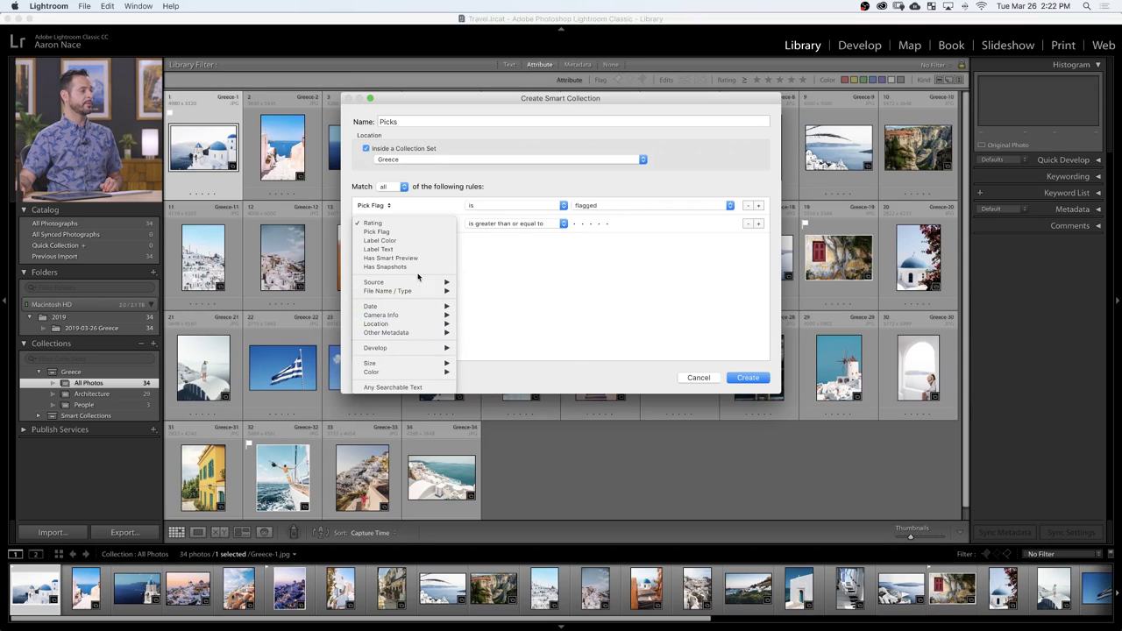
left_click(660, 266)
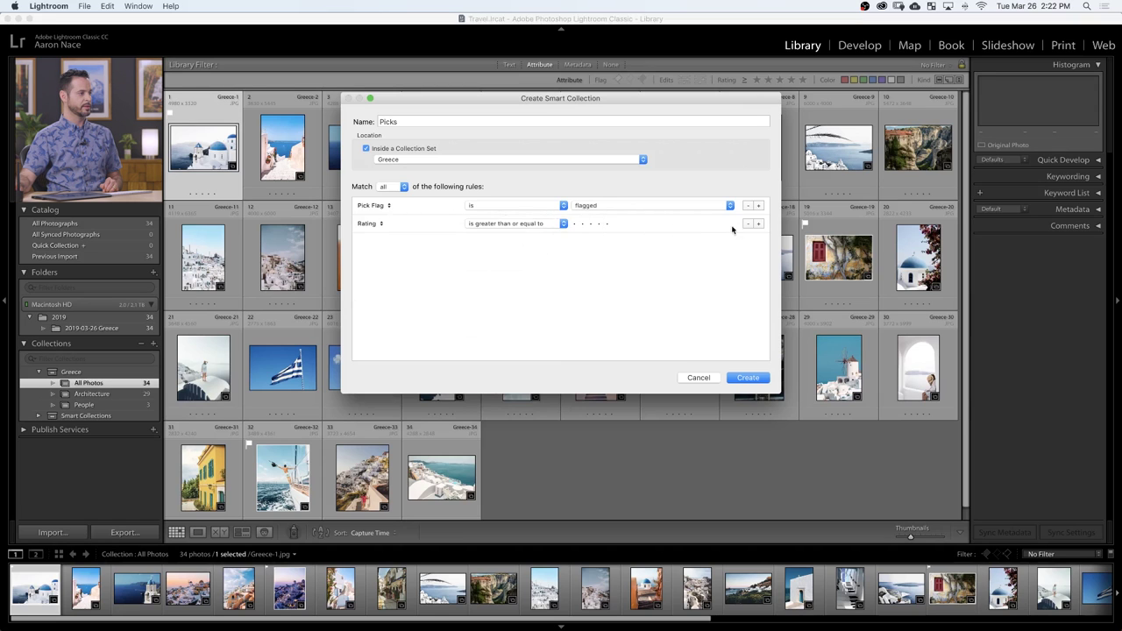
left_click(750, 378)
left_click(281, 317)
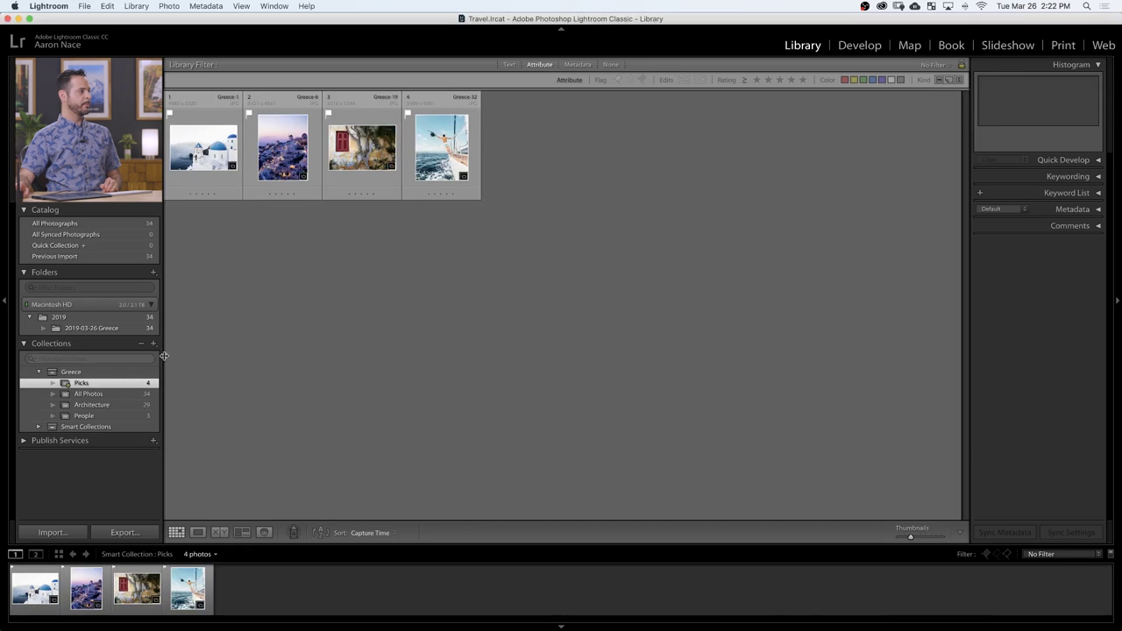
Step: Flag Greece-22, Greece-15, Greece-10 and Greece-7 as picks in the All Photos collection
left_click(117, 398)
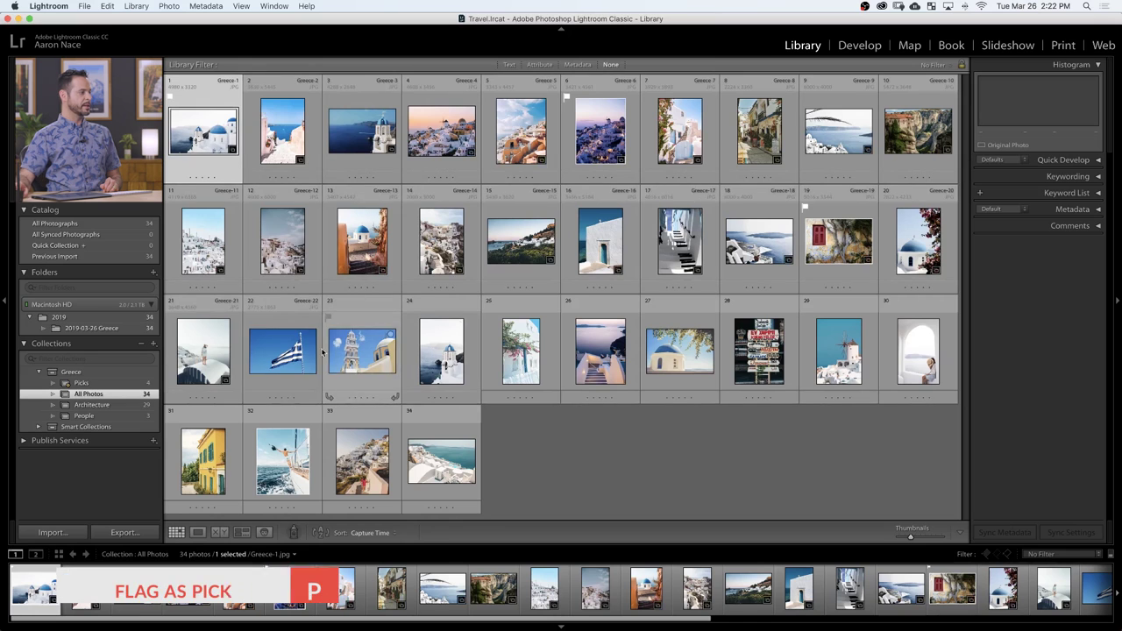
left_click(254, 362)
key("p")
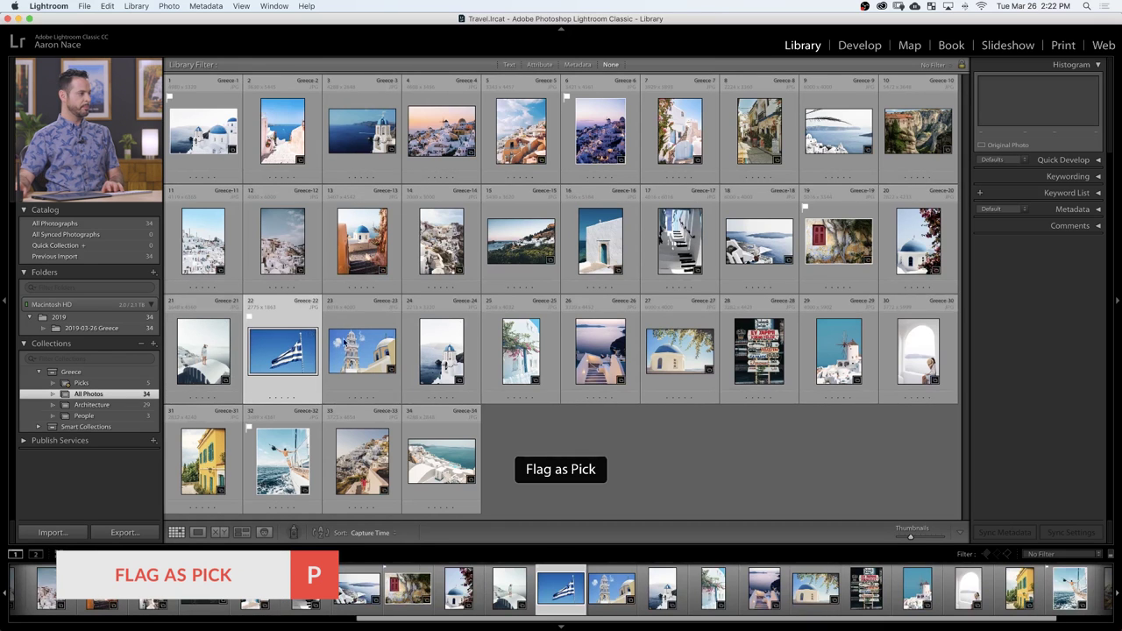
left_click(535, 243)
key("p")
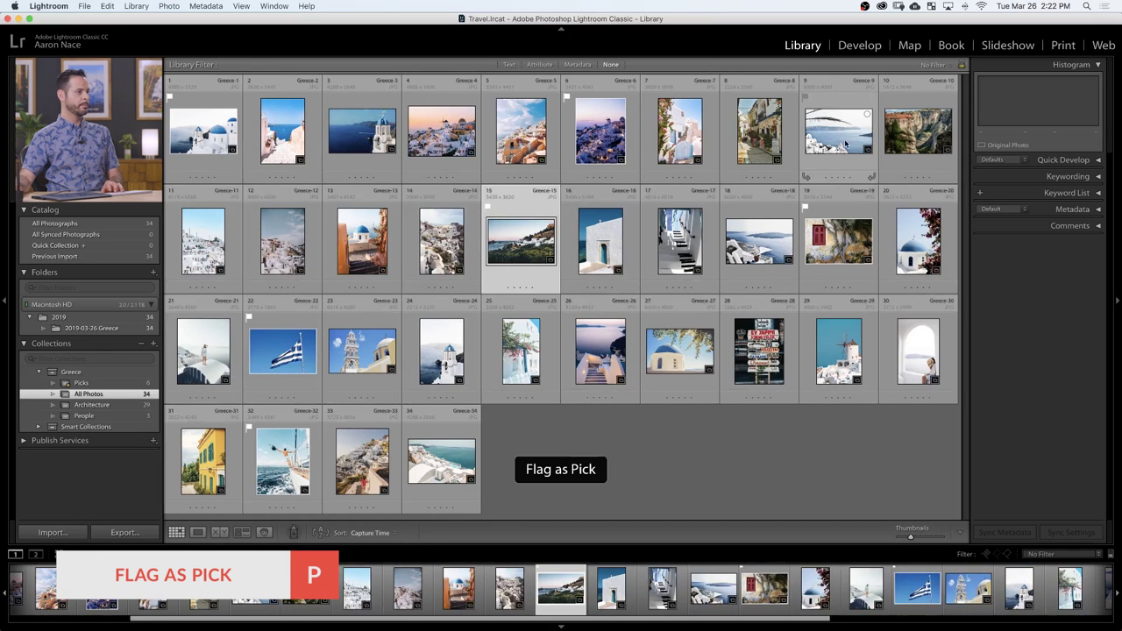
left_click(919, 136)
key("p")
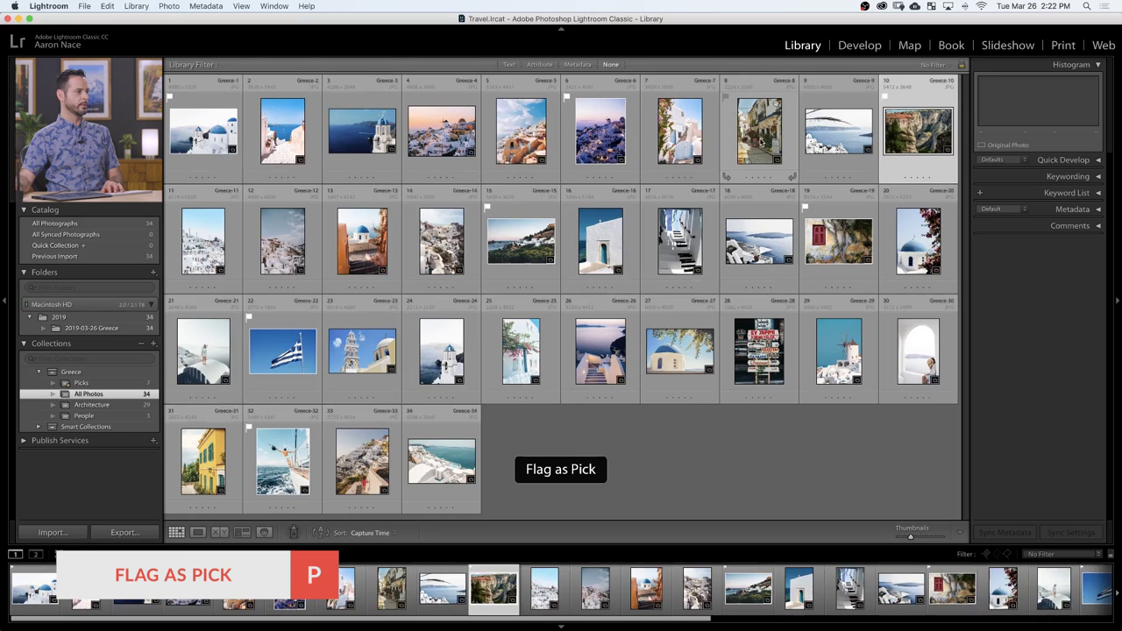
left_click(694, 142)
key("p")
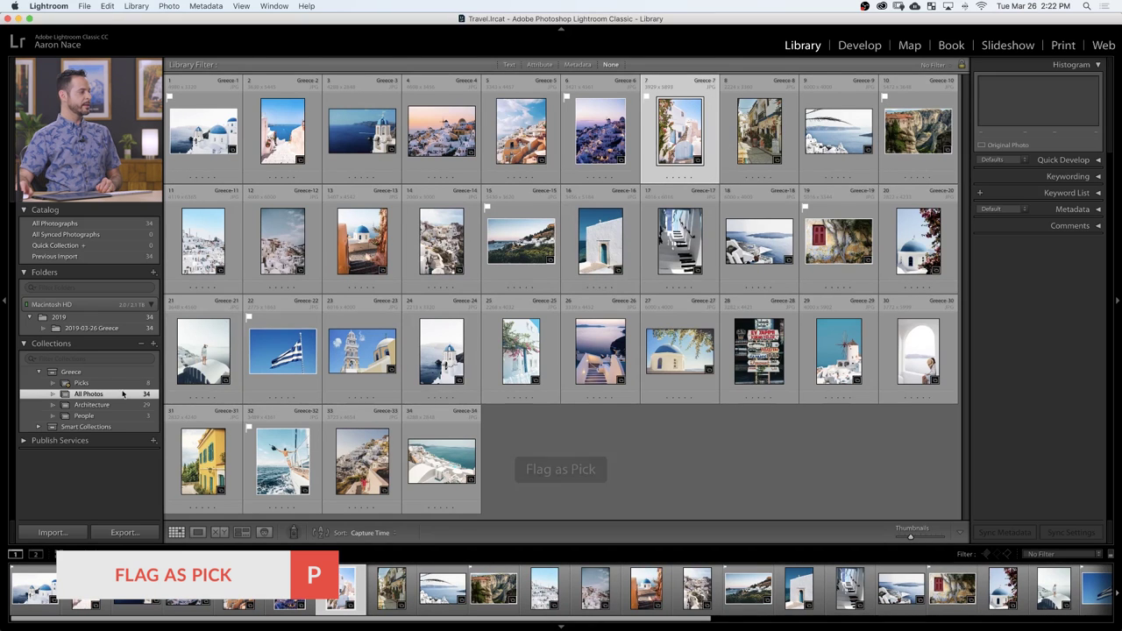
Step: Open the Picks smart collection and enlarge the grid thumbnails to five photos per row
left_click(99, 384)
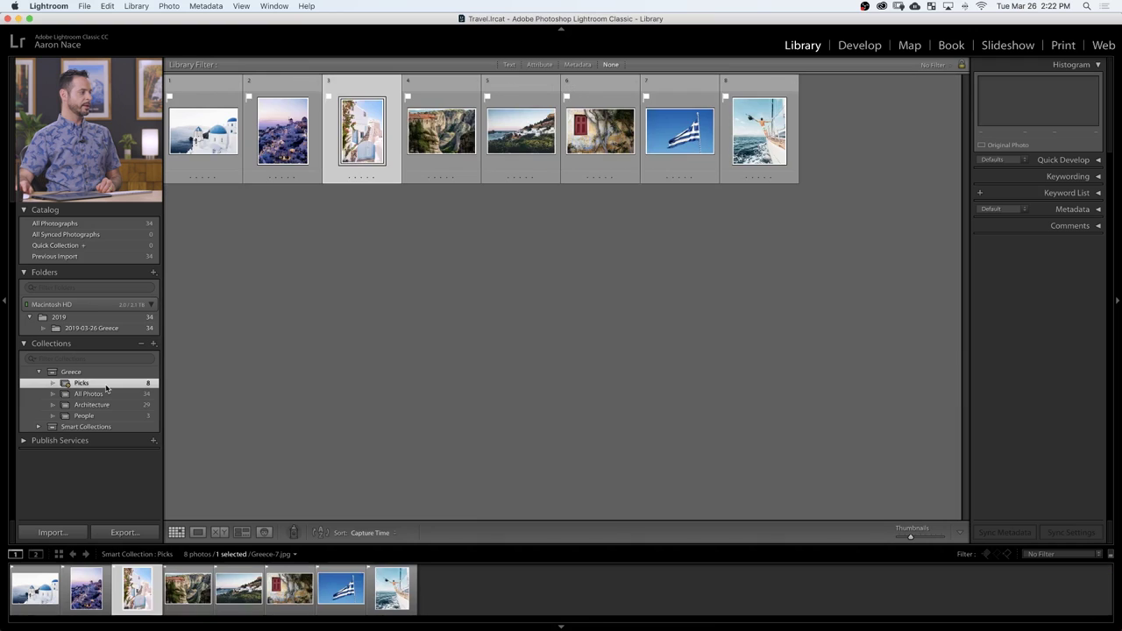
key("=")
key("=")
key("=")
key("=")
key("=")
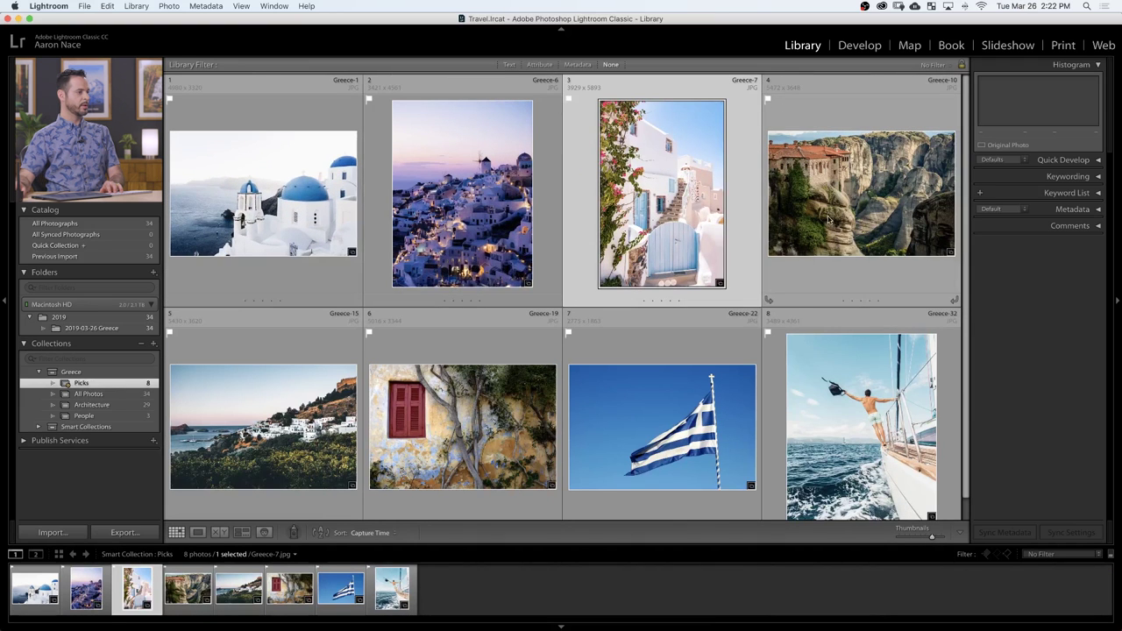
key("minus")
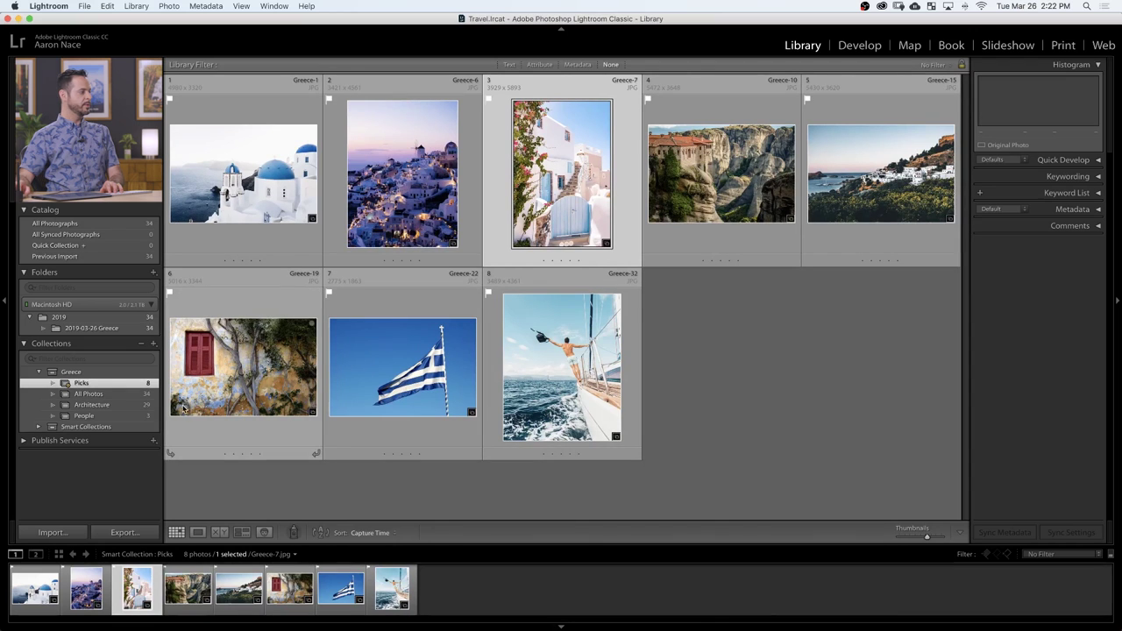
Step: Return to the All Photos collection, view the last photos in the grid, and clear the selection
left_click(123, 394)
scroll(350, 263, "down", 10)
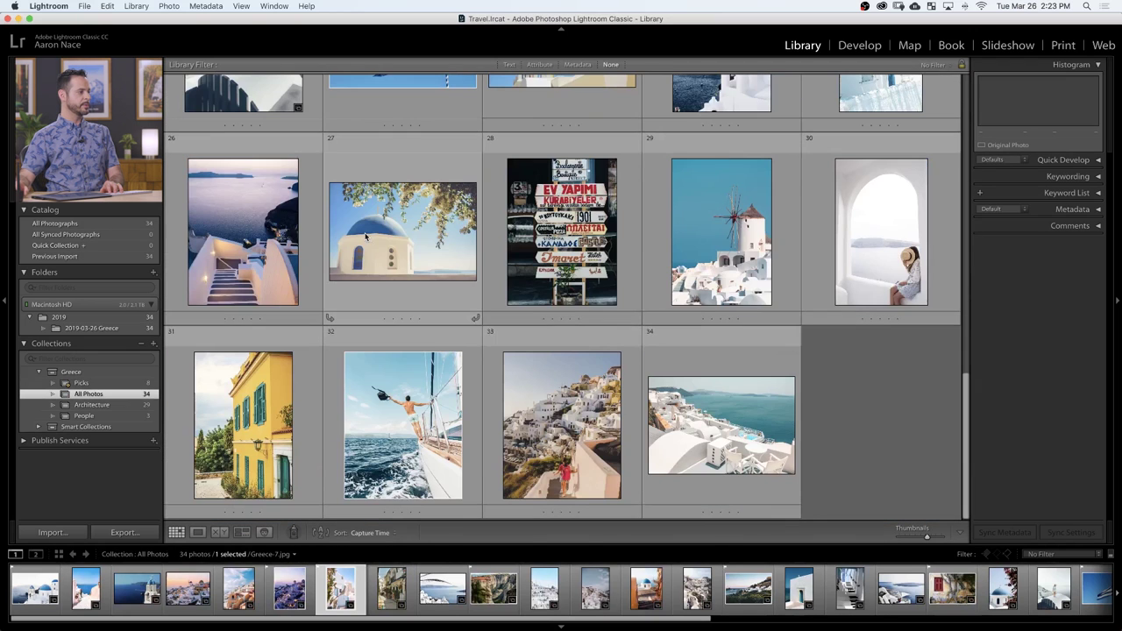
key("j")
left_click(818, 394)
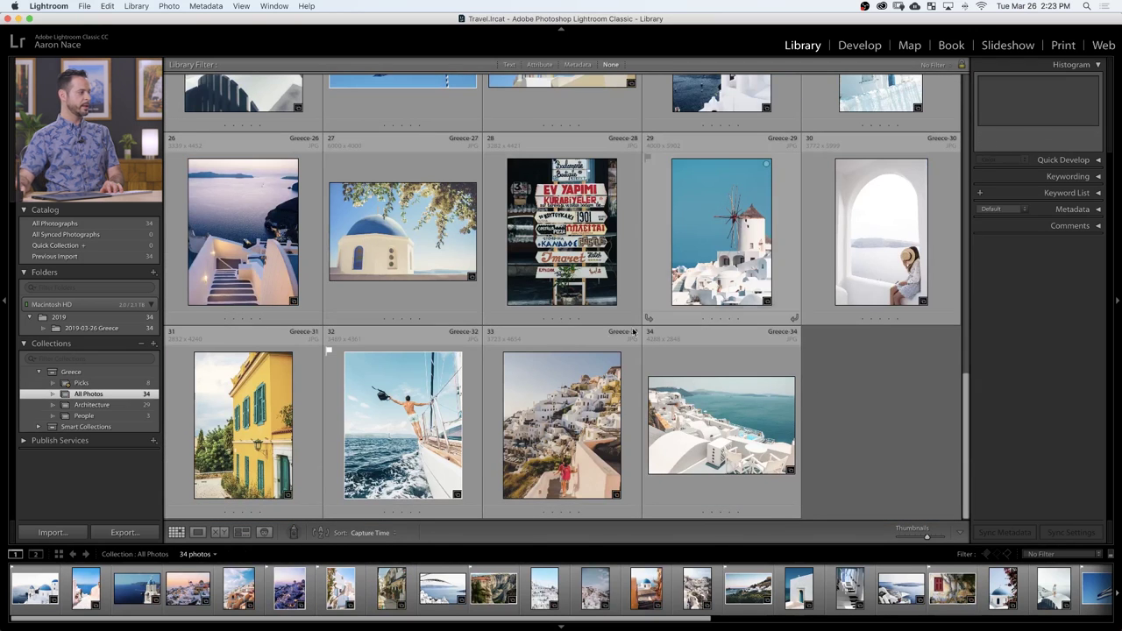